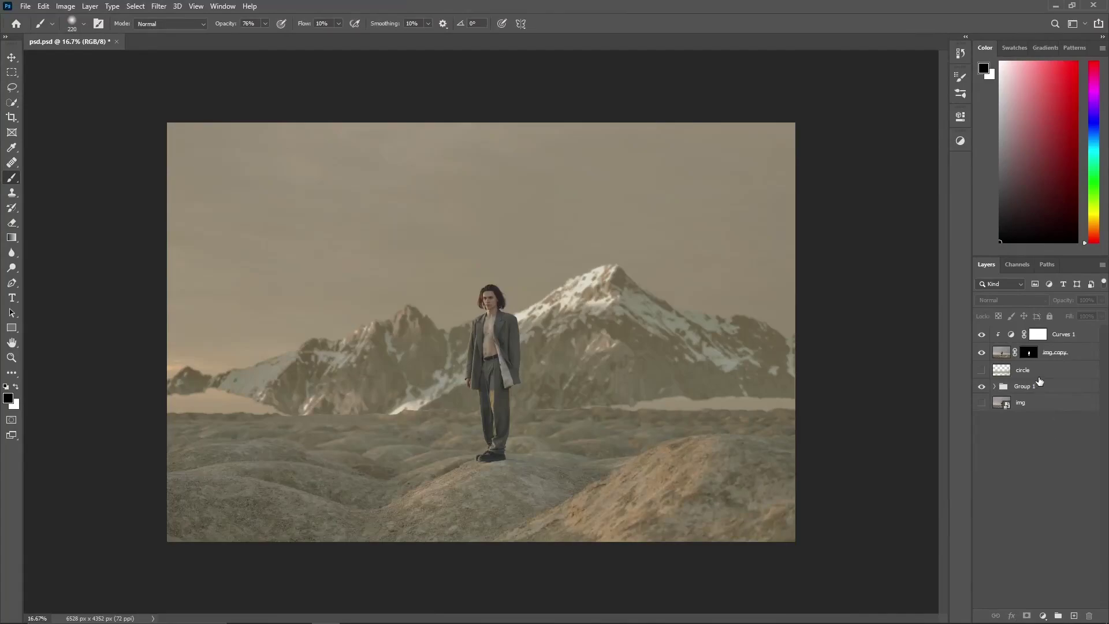
Add an empty layer named smoke above circle and enlarge the brush to about 940 px.
left_click(1039, 376)
left_click(1075, 616)
type("smoke")
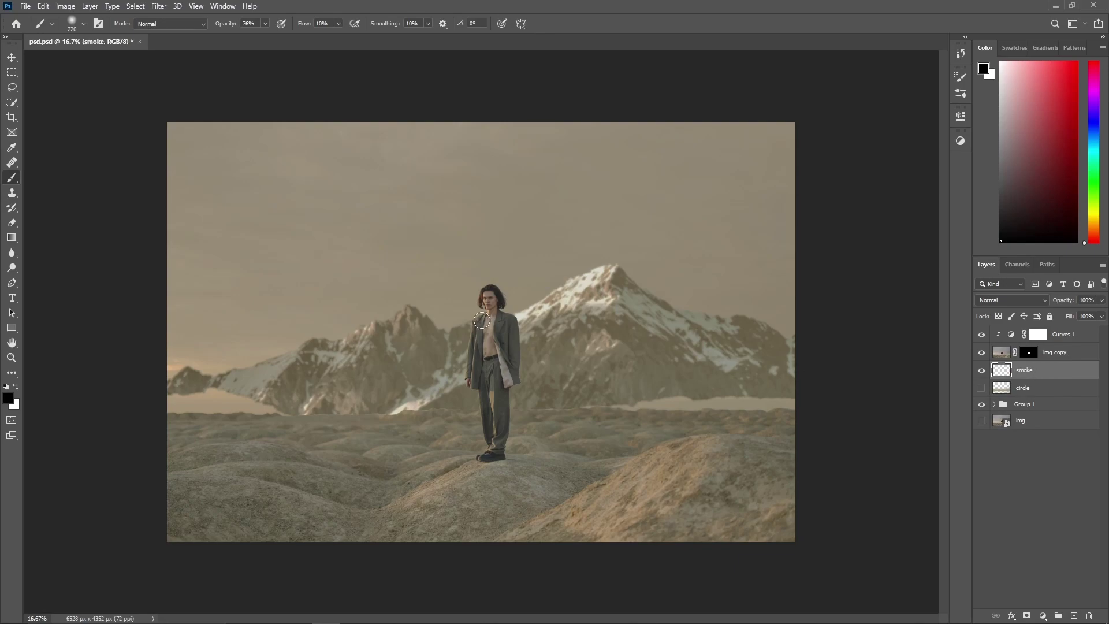
left_click_drag(267, 289, 316, 272)
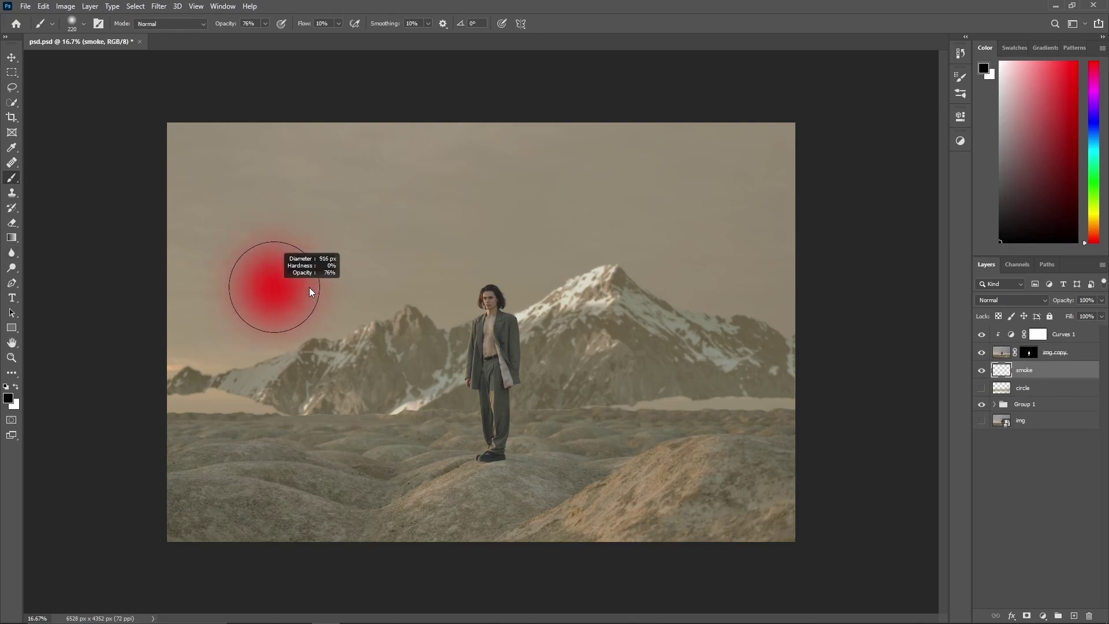
left_click_drag(387, 285, 419, 155)
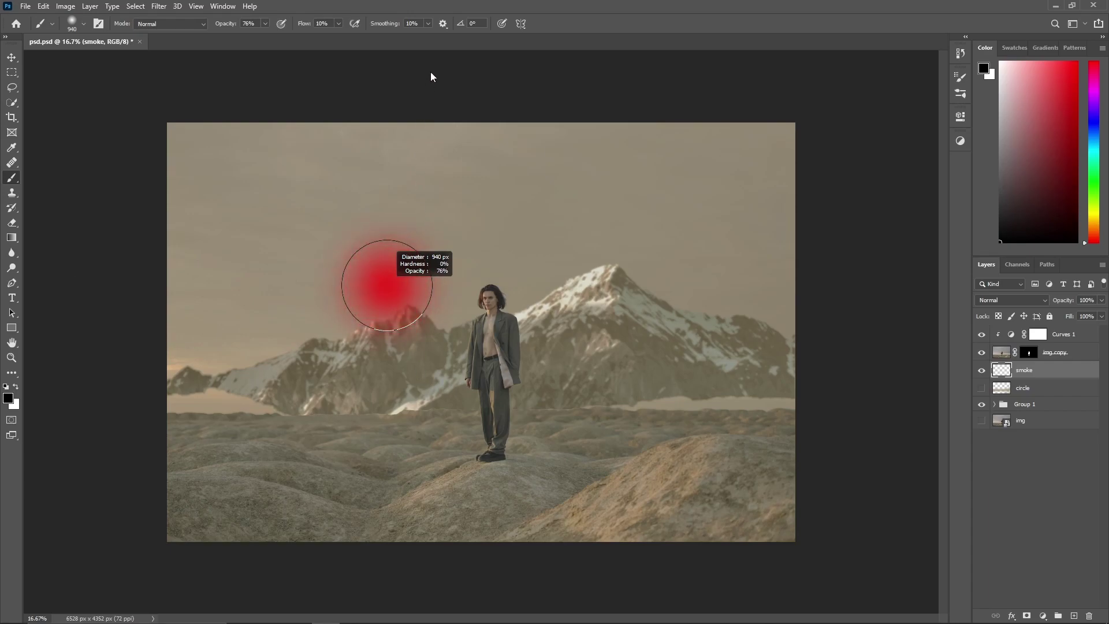
Choose the Soft Round brush tip and shrink it slightly for finer fog strokes near the mountains.
left_click(78, 24)
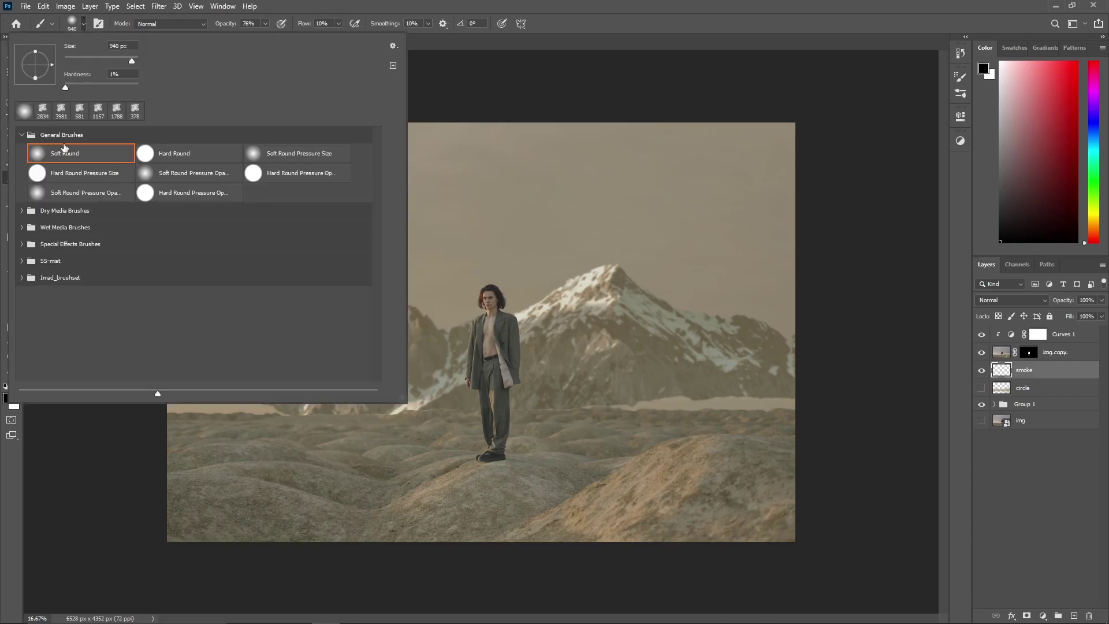
left_click(535, 433)
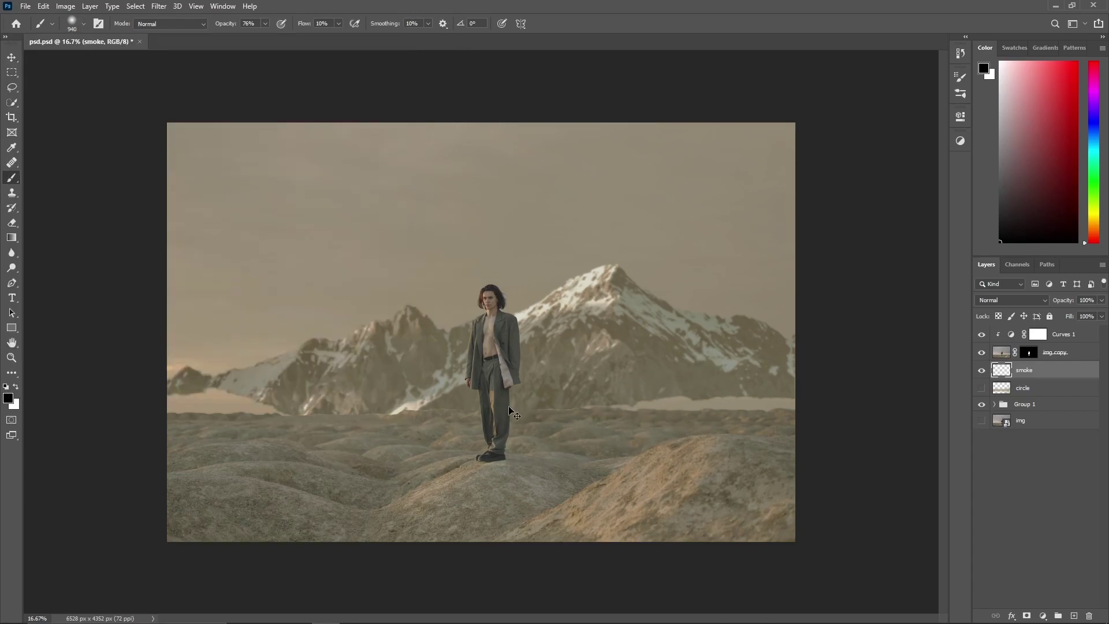
scroll(322, 423, "up", 2)
scroll(542, 397, "up", 2)
scroll(478, 396, "up", 1)
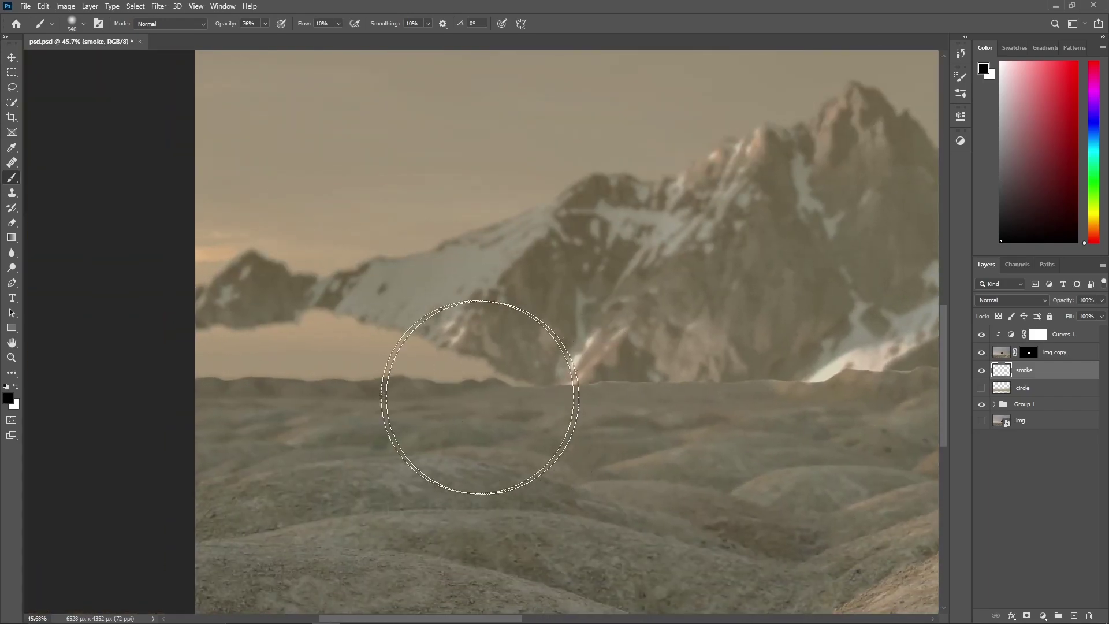
scroll(528, 352, "up", 1)
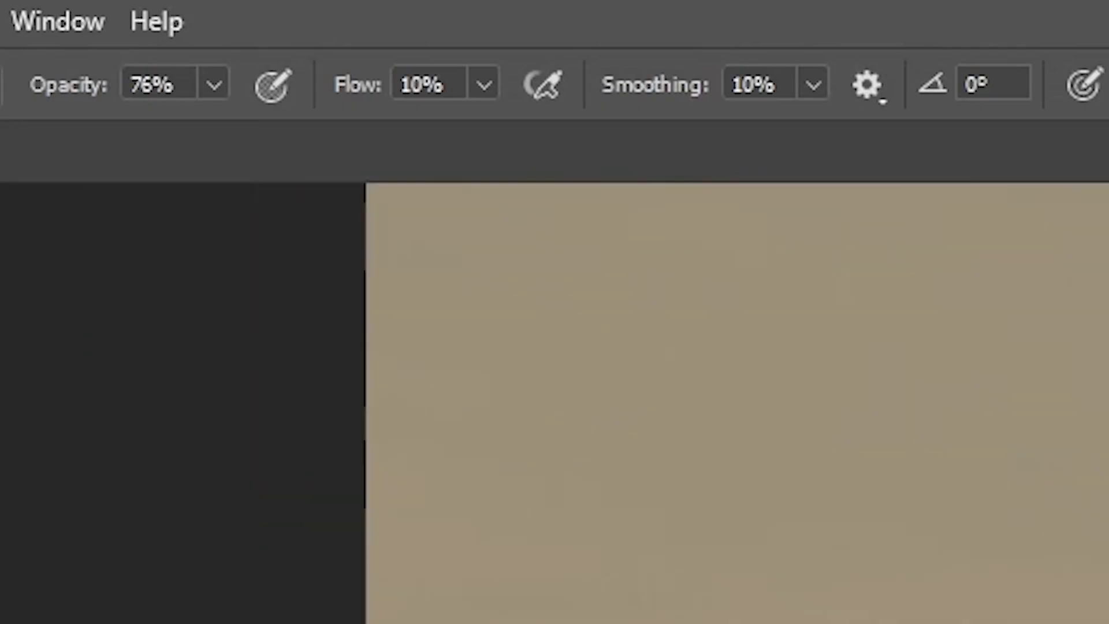
left_click_drag(750, 520, 478, 347)
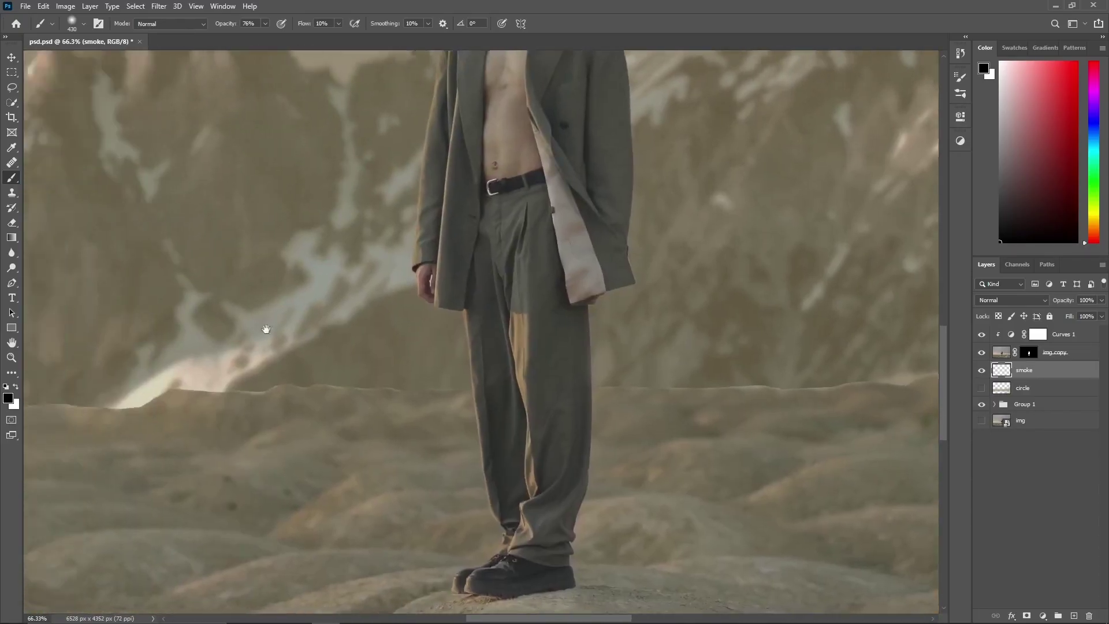
left_click_drag(265, 329, 462, 353)
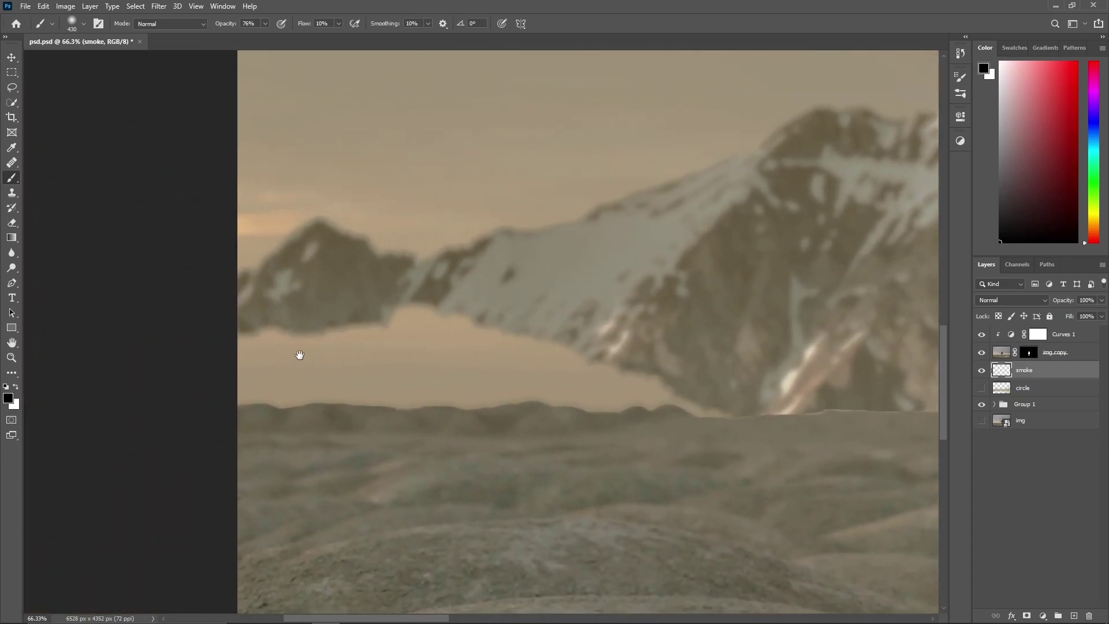
right_click(362, 356, "alt")
Sample the tan sky colour for the fog and set brush flow to 100%.
left_click(415, 390, "alt")
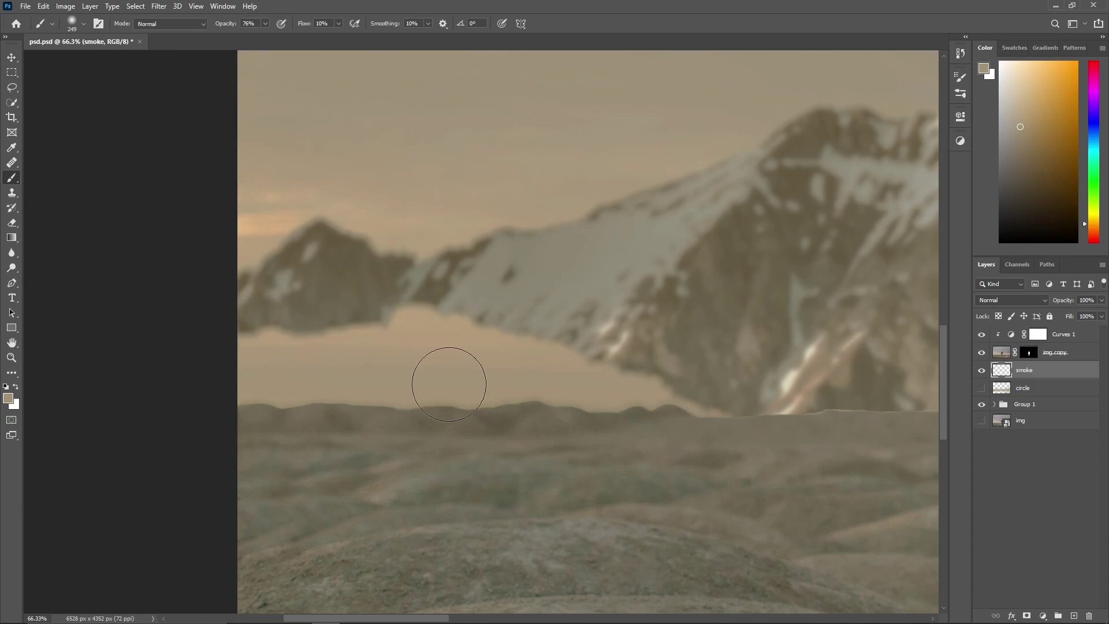
scroll(418, 405, "up", 2, "alt")
key("shift+0")
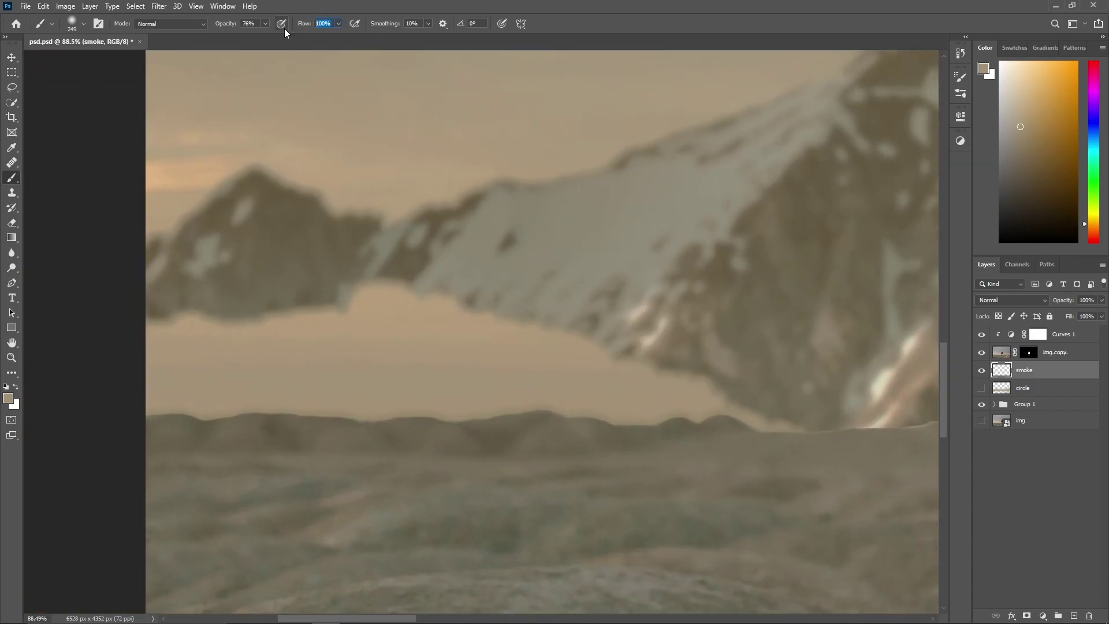
scroll(112, 391, "down", 1)
scroll(539, 389, "down", 1)
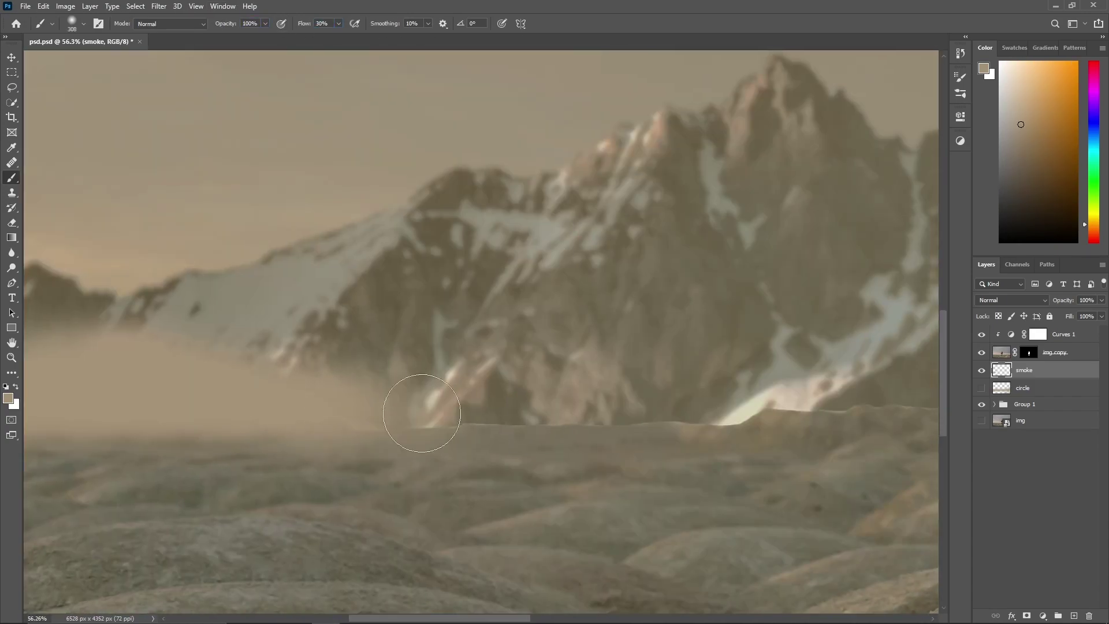
scroll(326, 423, "right", 1)
scroll(556, 427, "right", 3)
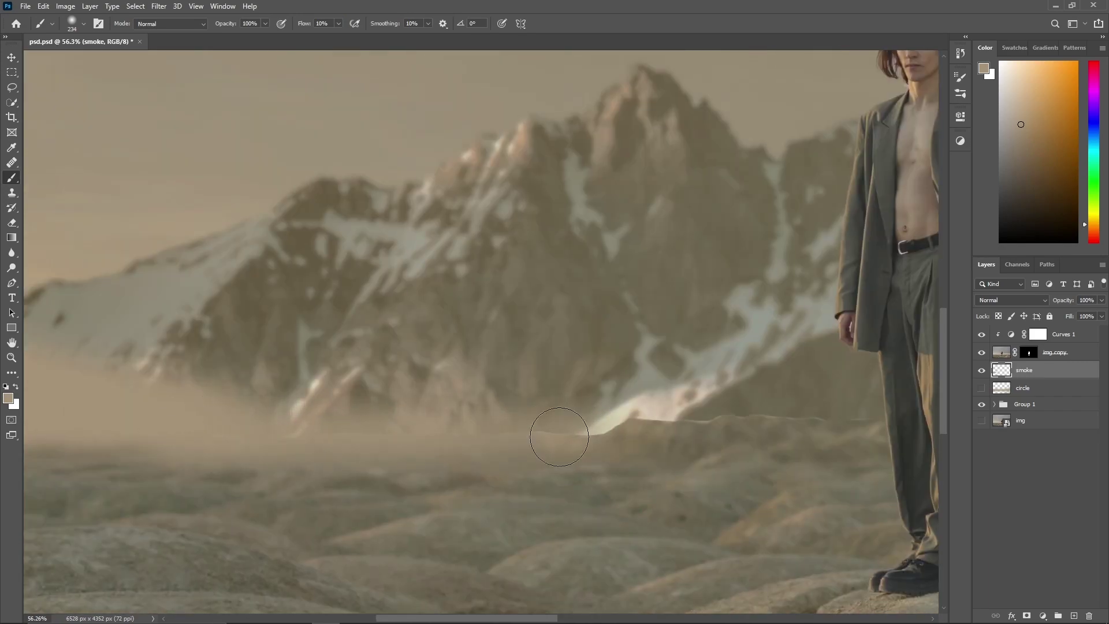
scroll(785, 418, "right", 10)
scroll(786, 418, "right", 5)
Brush light tan fog along the mountain base across the horizon.
mouse_move(304, 426)
left_mouse_down()
mouse_move(782, 441)
mouse_move(423, 465)
mouse_move(438, 453)
mouse_move(775, 465)
mouse_move(673, 442)
left_mouse_up()
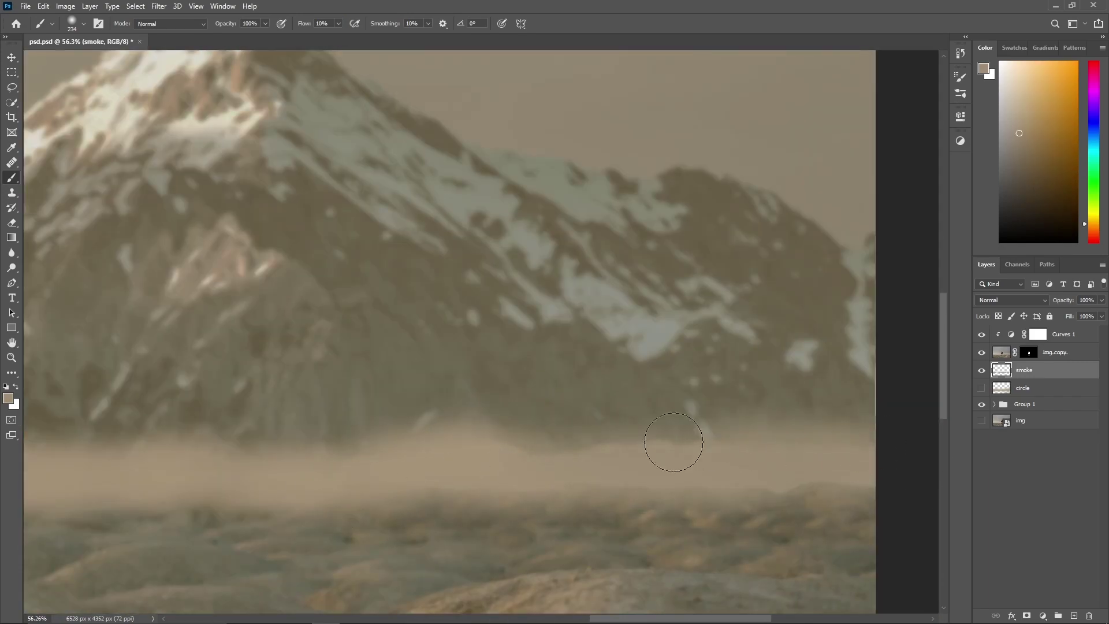
scroll(603, 438, "down", 5)
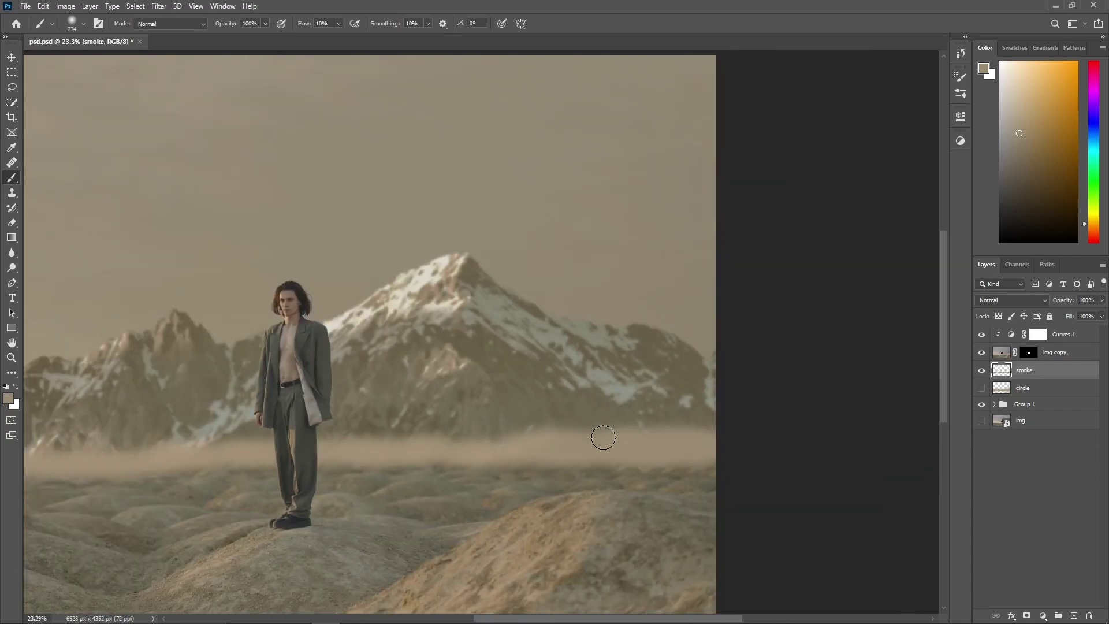
scroll(603, 438, "up", 5)
scroll(317, 358, "down", 4)
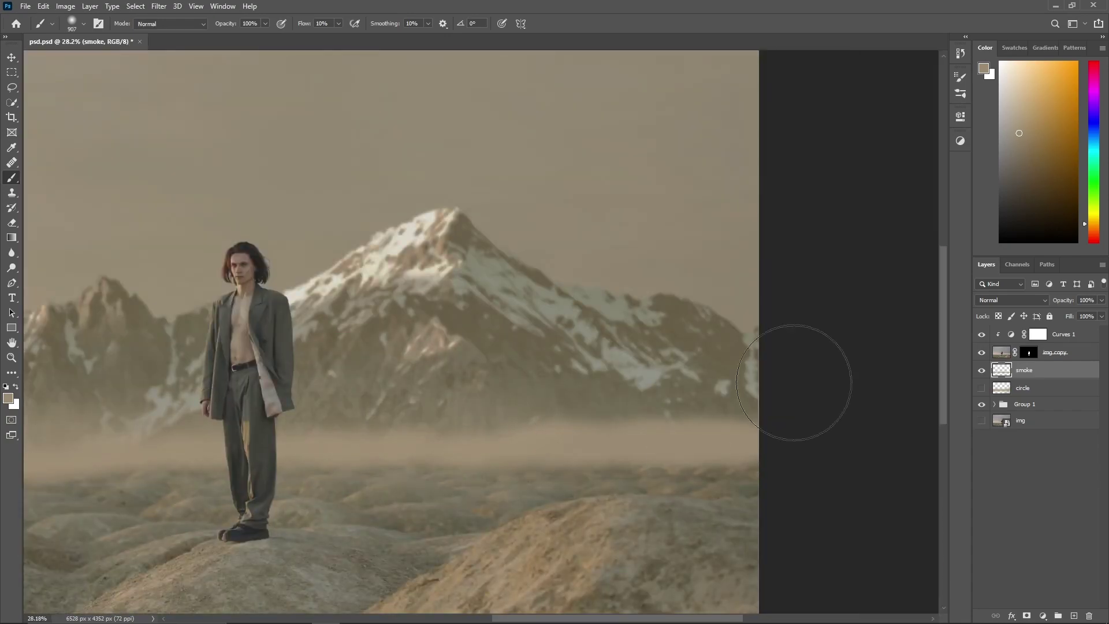
scroll(173, 396, "left", 5)
scroll(743, 388, "up", 2)
scroll(866, 421, "right", 5)
scroll(268, 402, "left", 4)
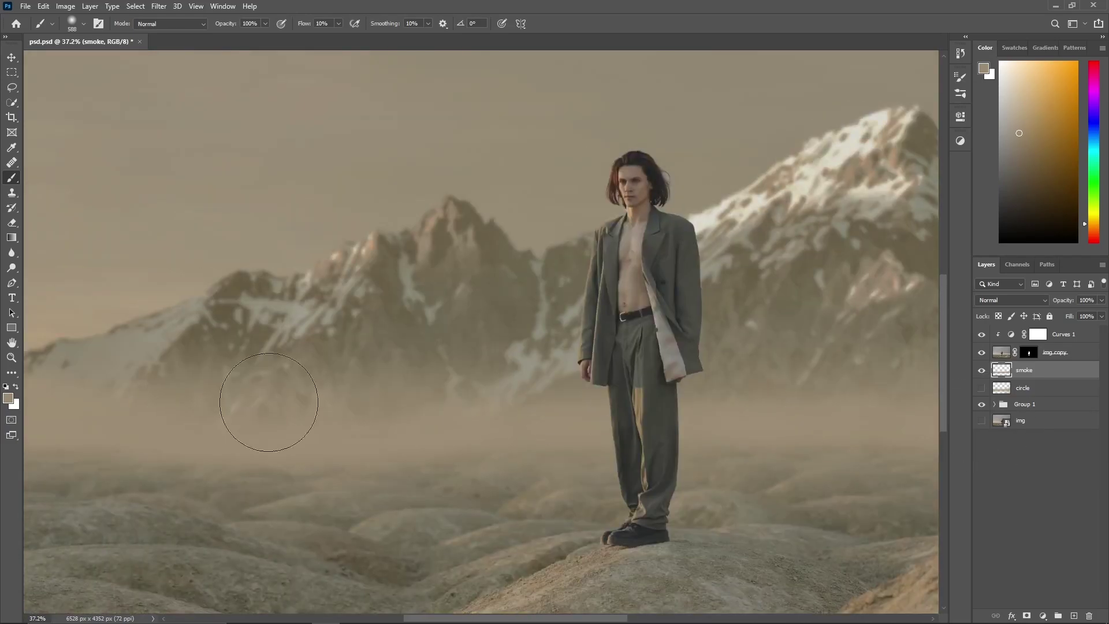
scroll(268, 402, "down", 5)
scroll(651, 384, "up", 6)
scroll(383, 359, "down", 1)
Resize the brush, switch to the Move tool, and fit the whole image in view.
right_click(503, 249)
key("Escape")
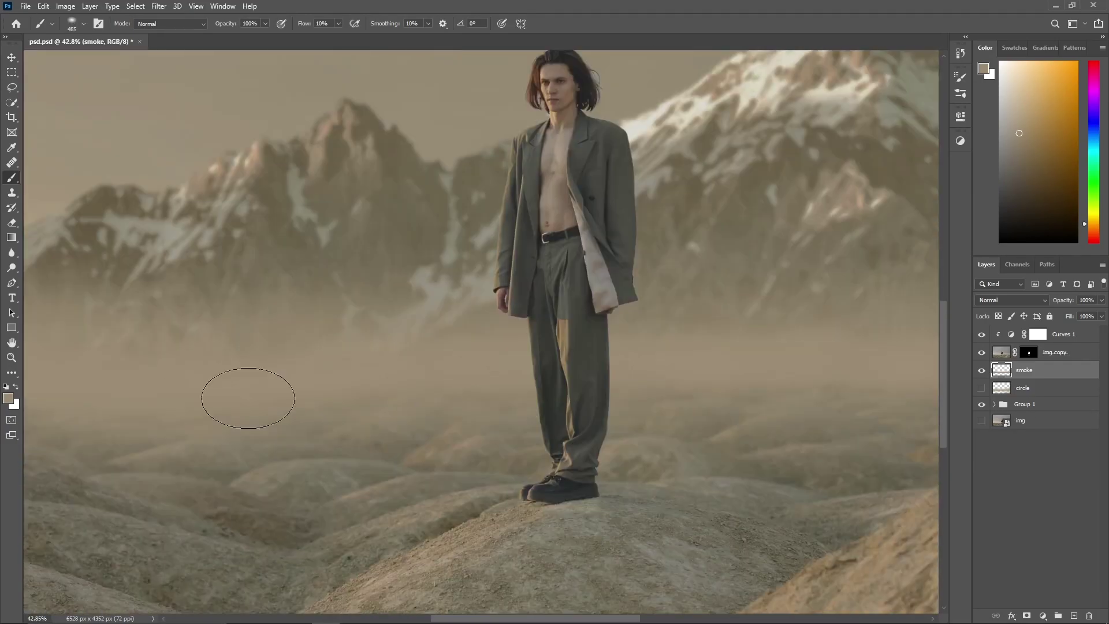
scroll(866, 285, "right", 5)
scroll(410, 389, "down", 2)
scroll(193, 389, "down", 3)
scroll(688, 414, "up", 3)
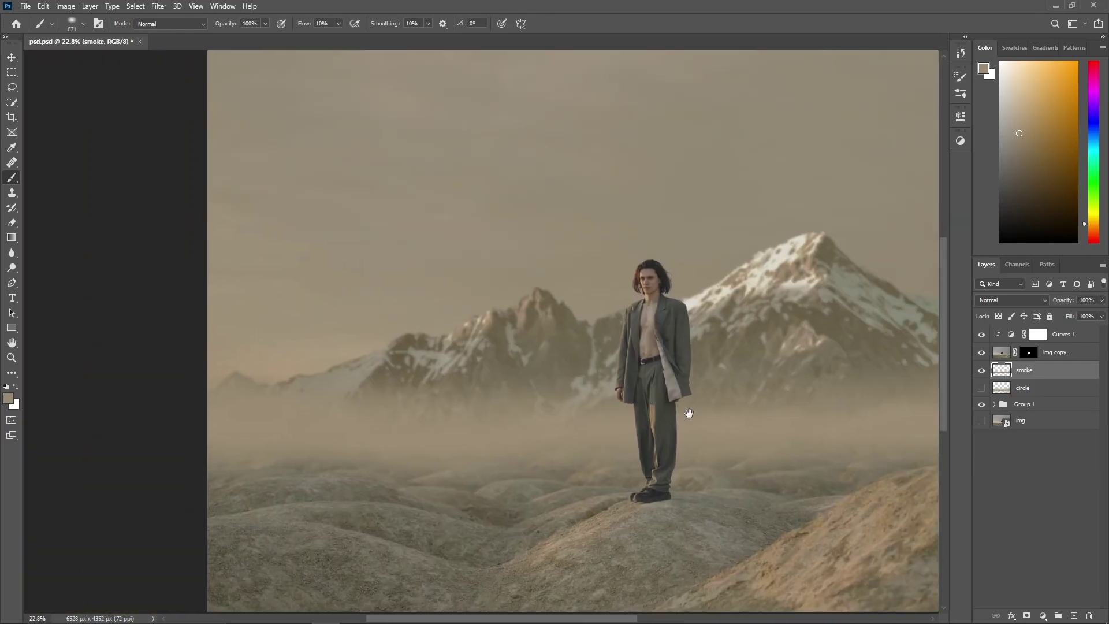
scroll(689, 414, "down", 2)
scroll(647, 425, "up", 1)
scroll(648, 425, "down", 3)
right_click(622, 404)
key("Escape")
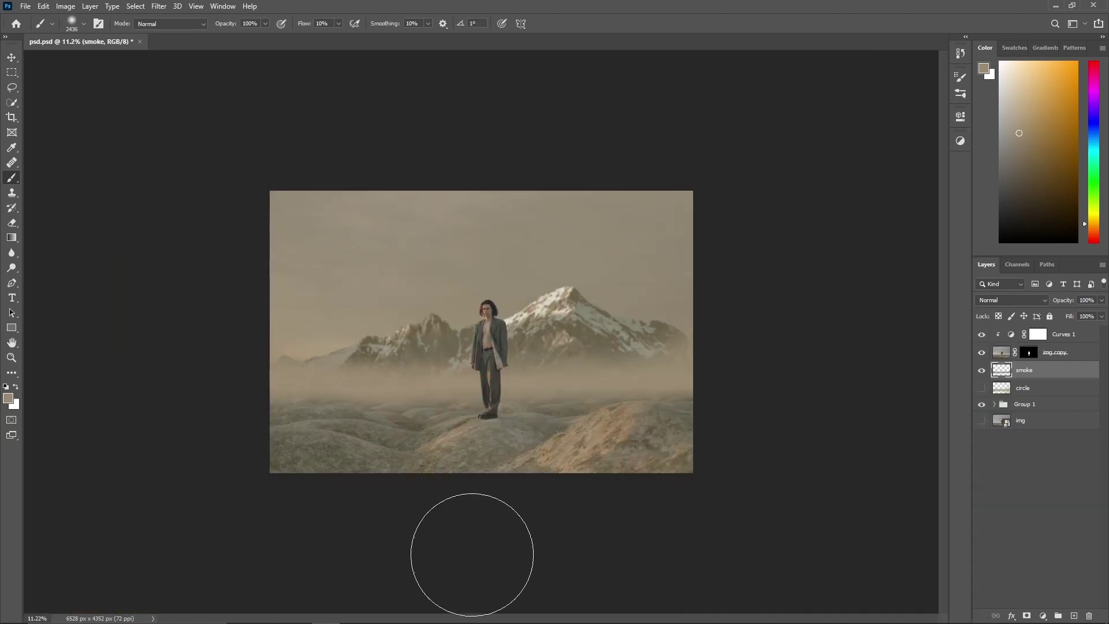
key("v")
key("ctrl+0")
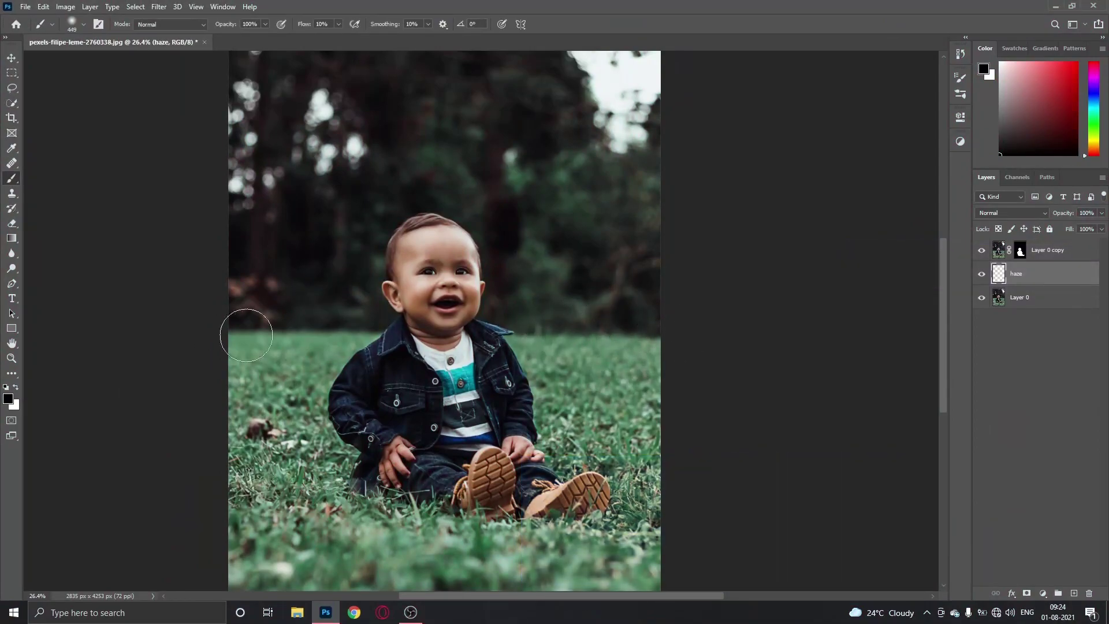
Zoom in on the baby photo and sample a muted green from the grass for the haze.
scroll(631, 327, "up", 2)
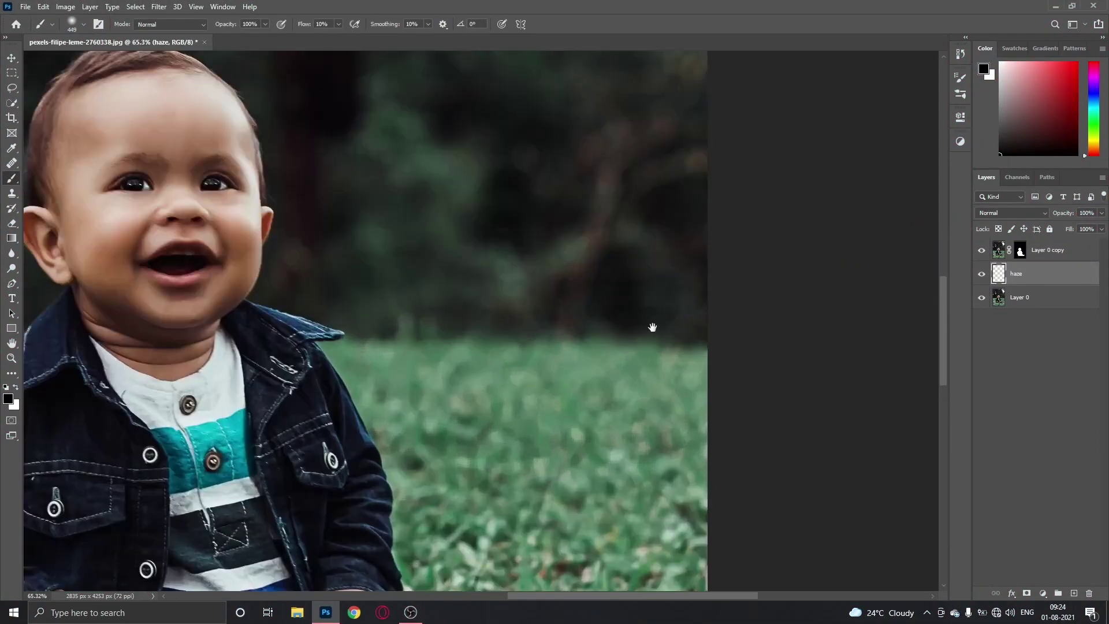
scroll(651, 324, "up", 2)
scroll(597, 369, "up", 2)
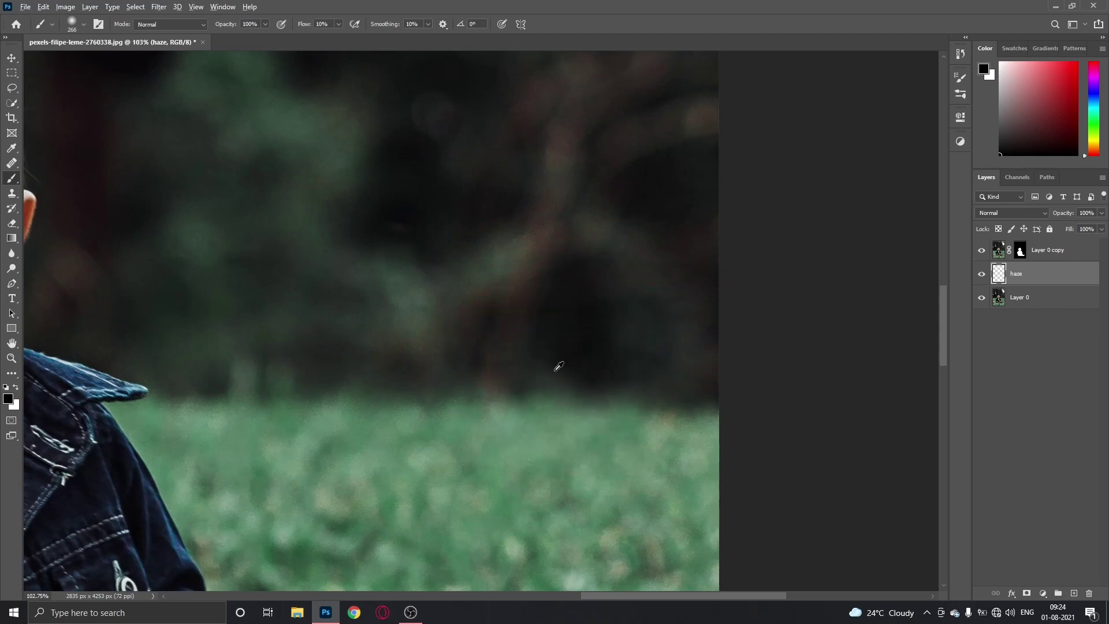
scroll(559, 379, "up", 1)
scroll(529, 408, "up", 1)
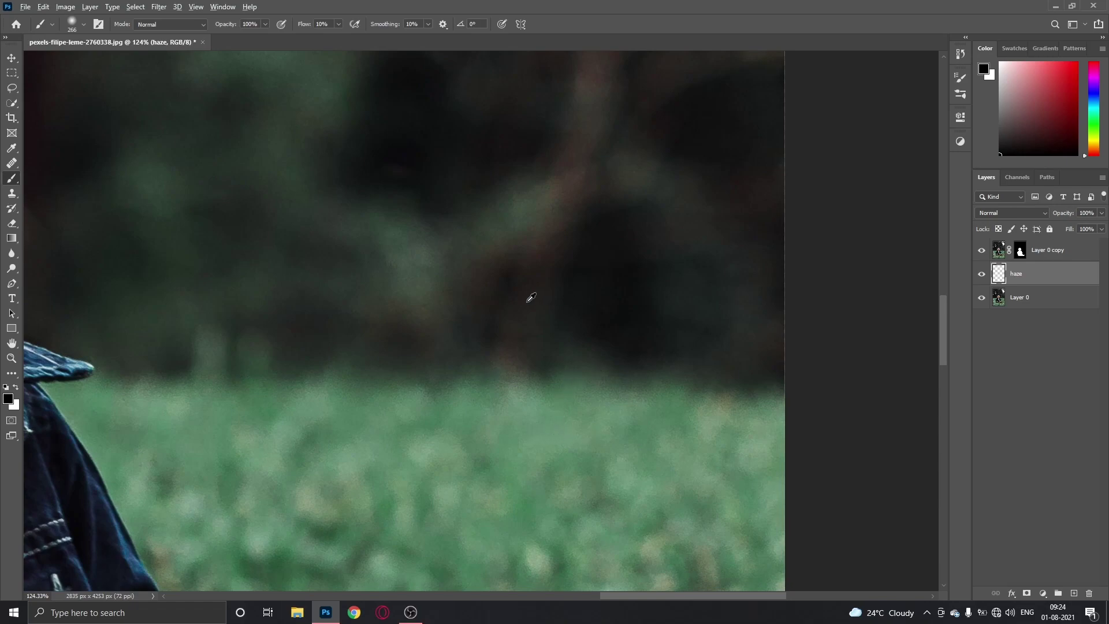
left_click(568, 383, "alt")
scroll(570, 383, "down", 5)
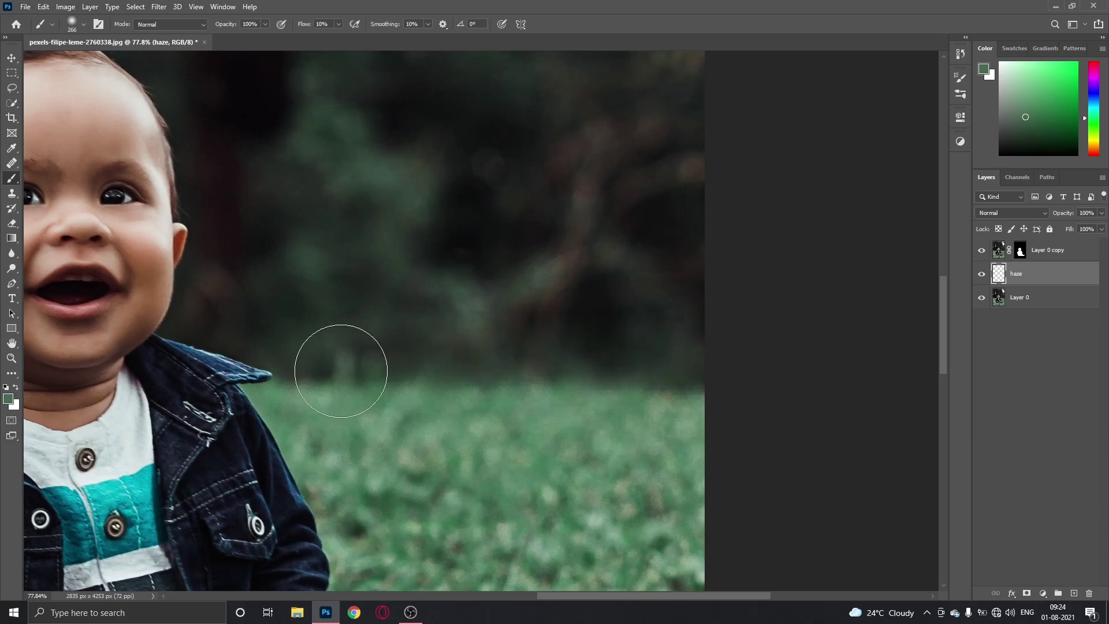
scroll(540, 378, "down", 5)
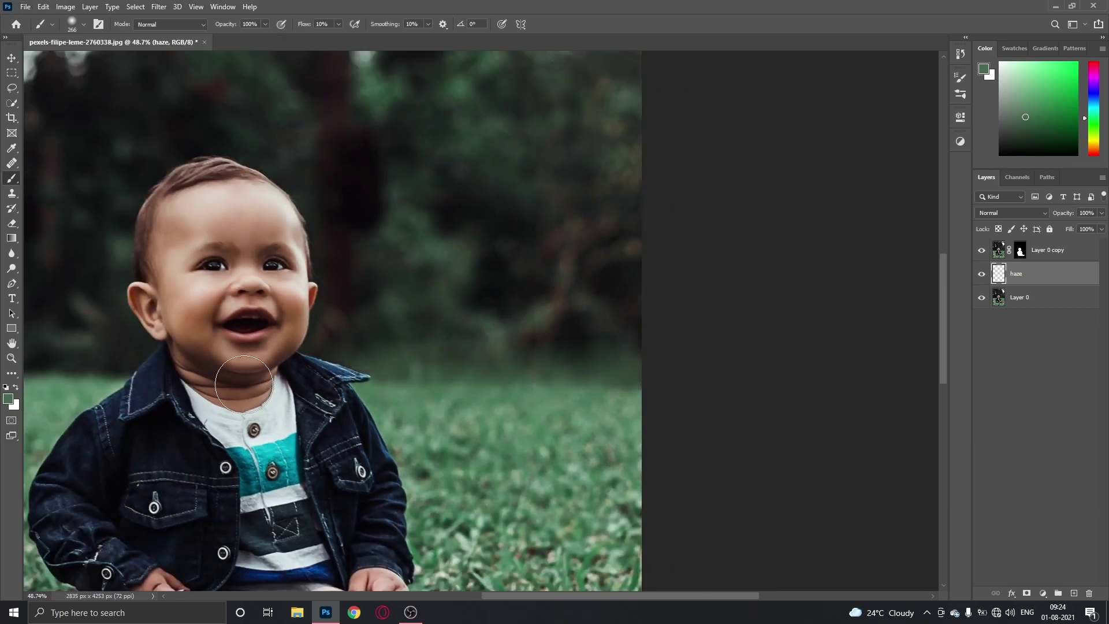
scroll(340, 335, "down", 5)
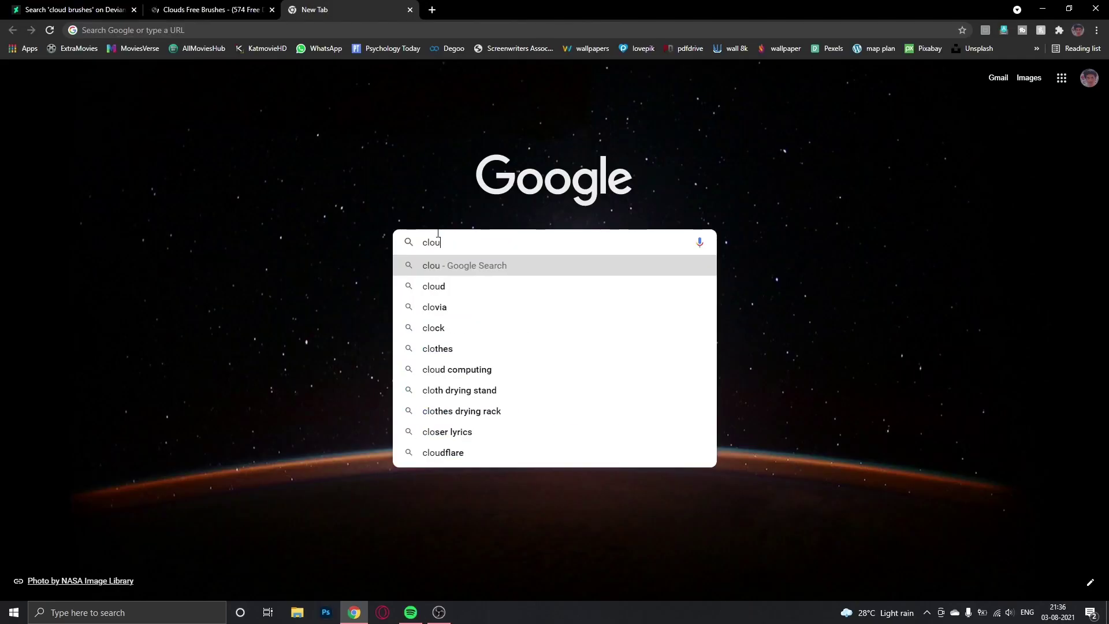
Search Google for 'cloud brushes for', then browse Brusheezy's free cloud brush packs.
type("d ")
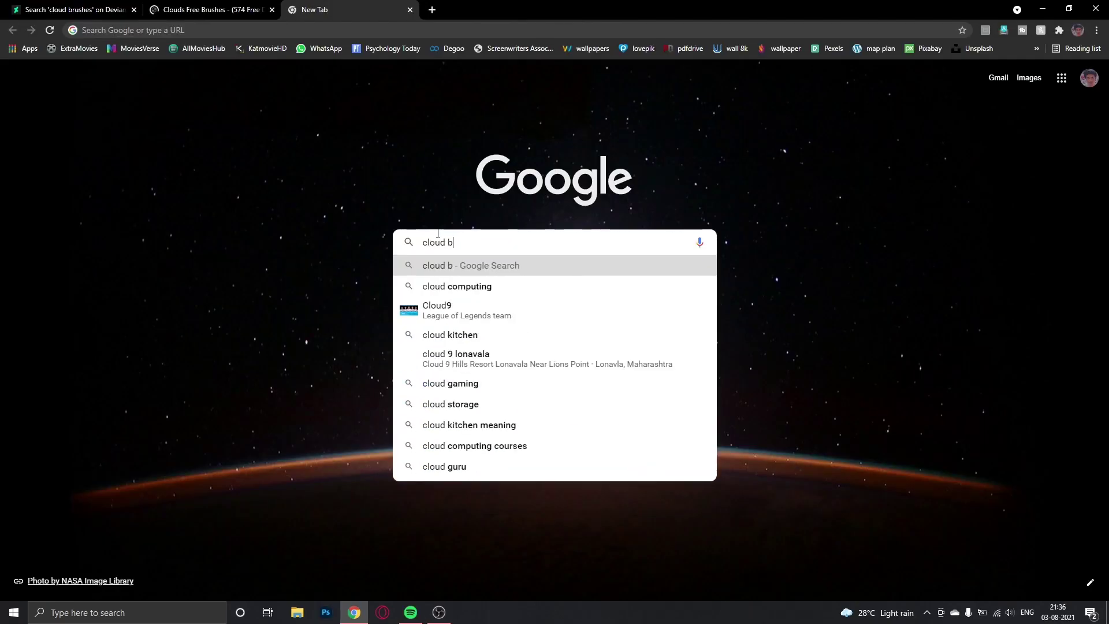
type("brushes for")
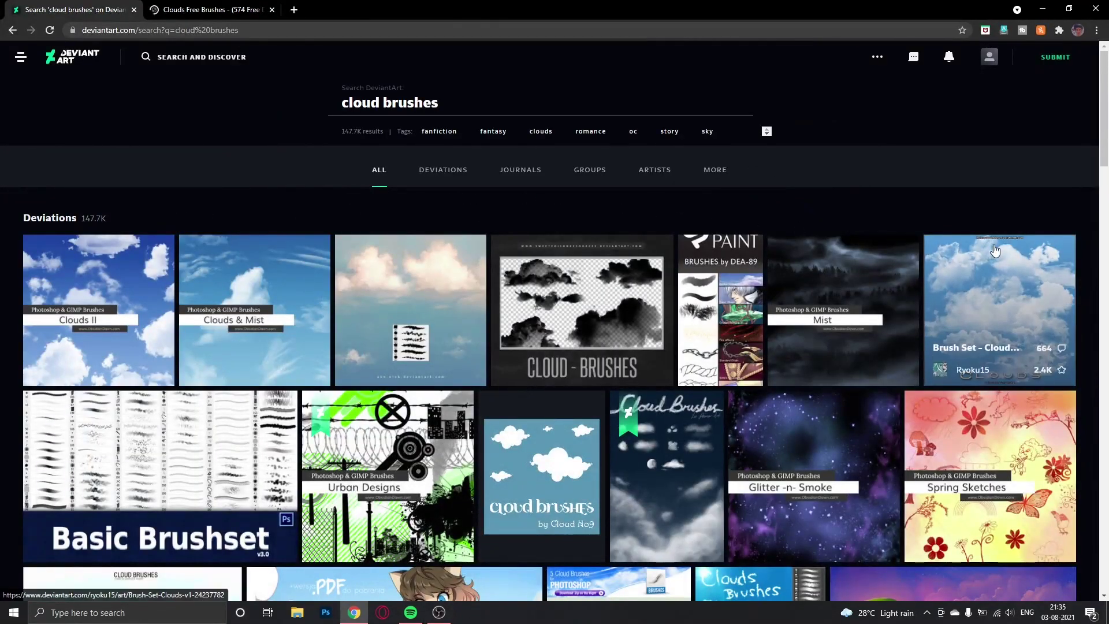
scroll(937, 246, "down", 4)
scroll(938, 245, "up", 4)
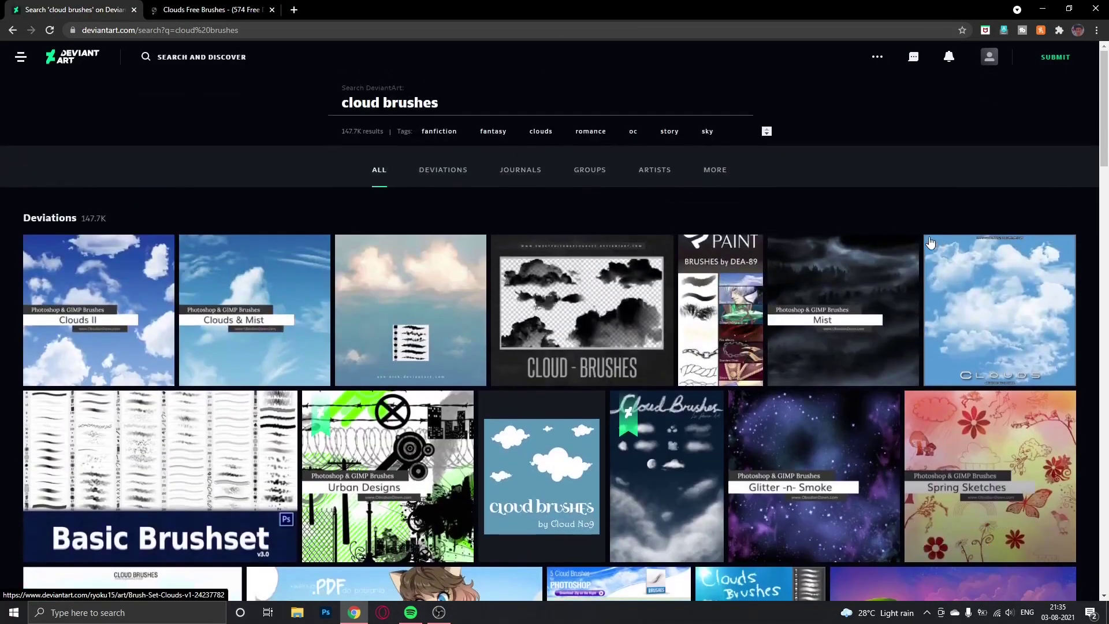
left_click(208, 10)
scroll(1042, 272, "down", 3)
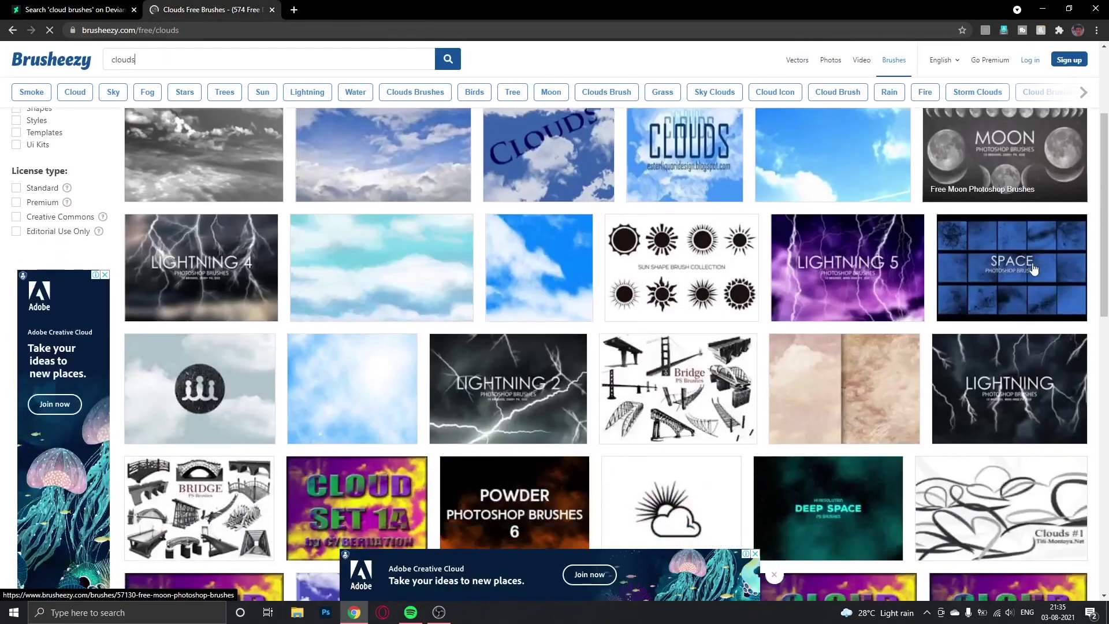
scroll(1040, 271, "down", 3)
scroll(1037, 270, "down", 3)
scroll(1034, 268, "down", 3)
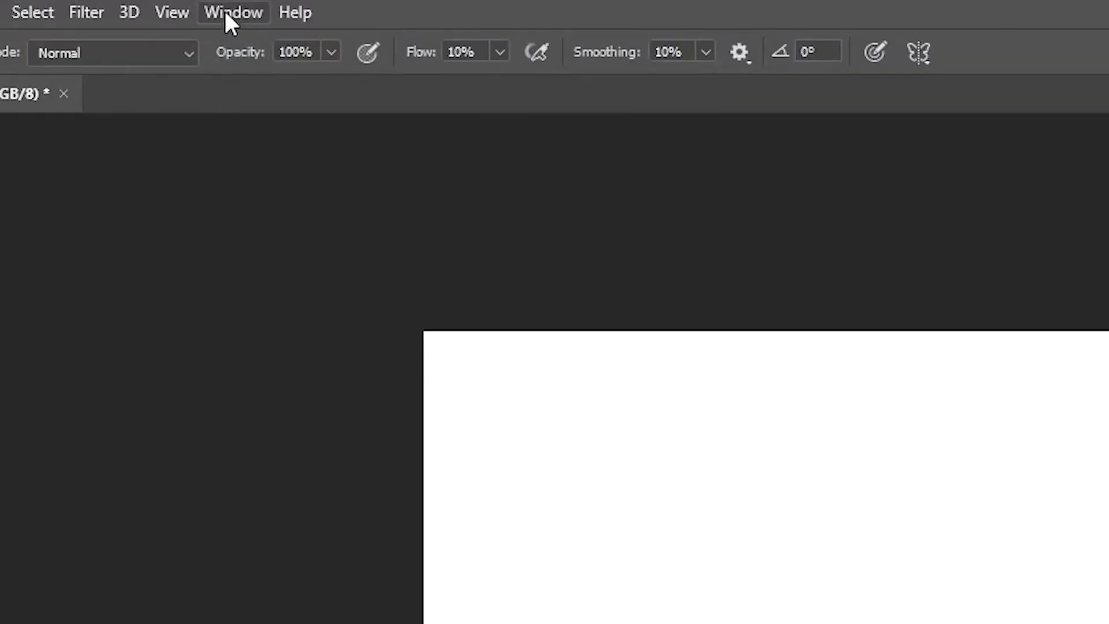
In Brush Settings > Shape Dynamics, drop Size Jitter to 20%, then return it to 100%.
left_click(225, 14)
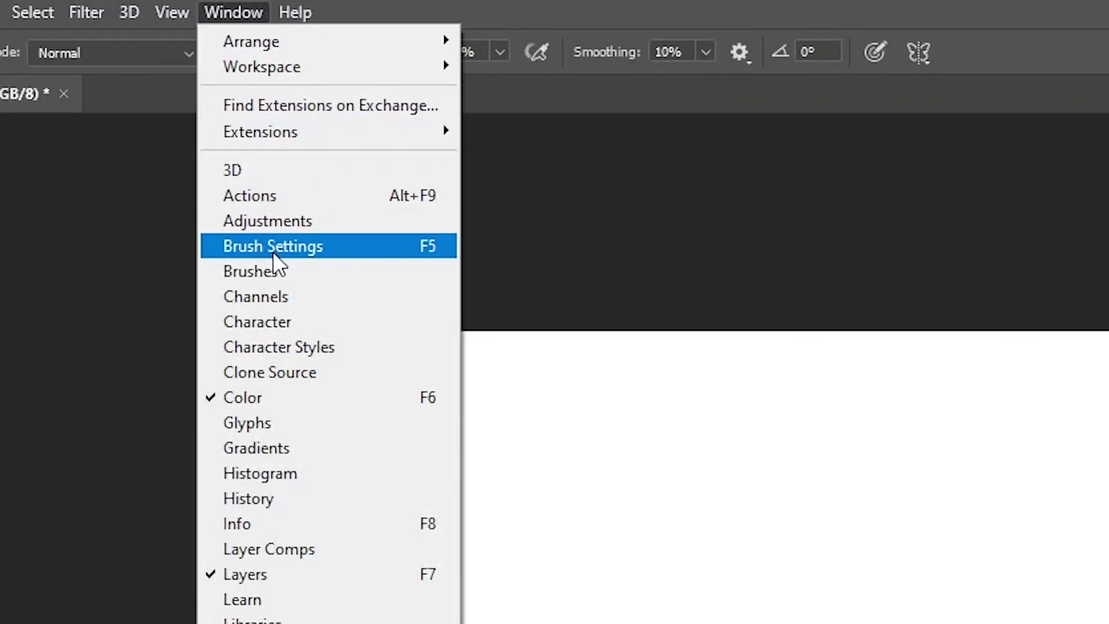
left_click(273, 252)
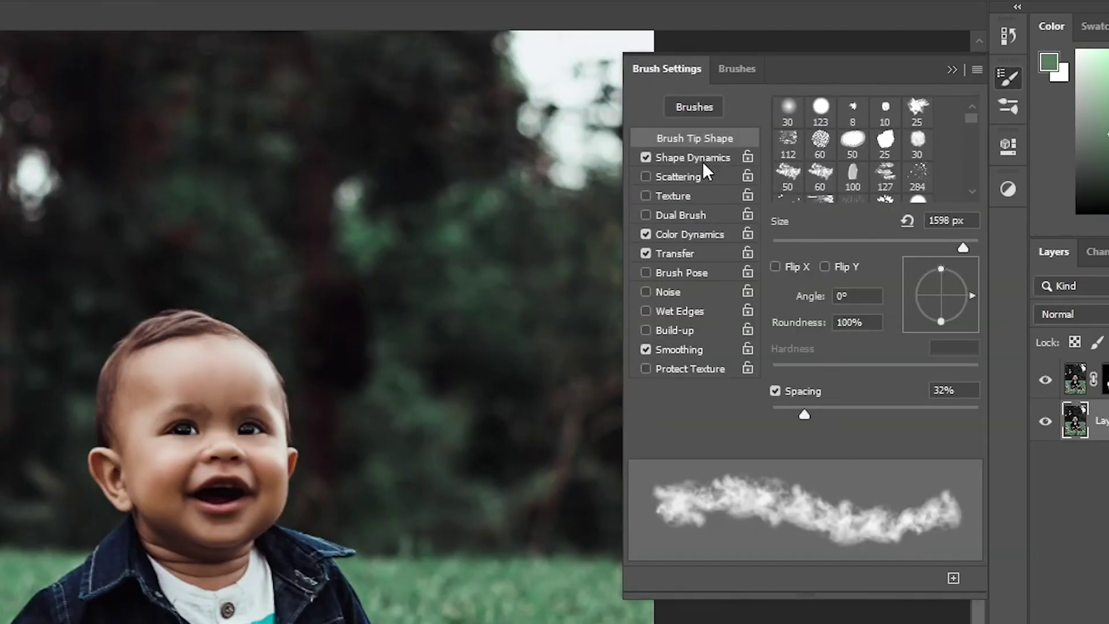
left_click(709, 159)
left_click_drag(982, 129, 813, 128)
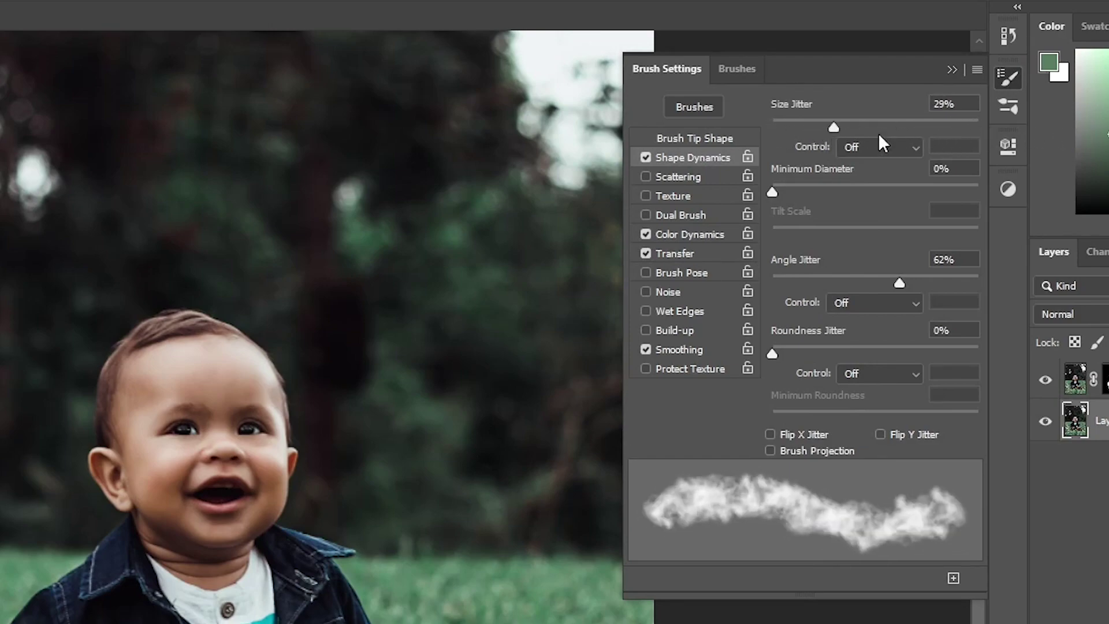
left_click_drag(812, 127, 1052, 129)
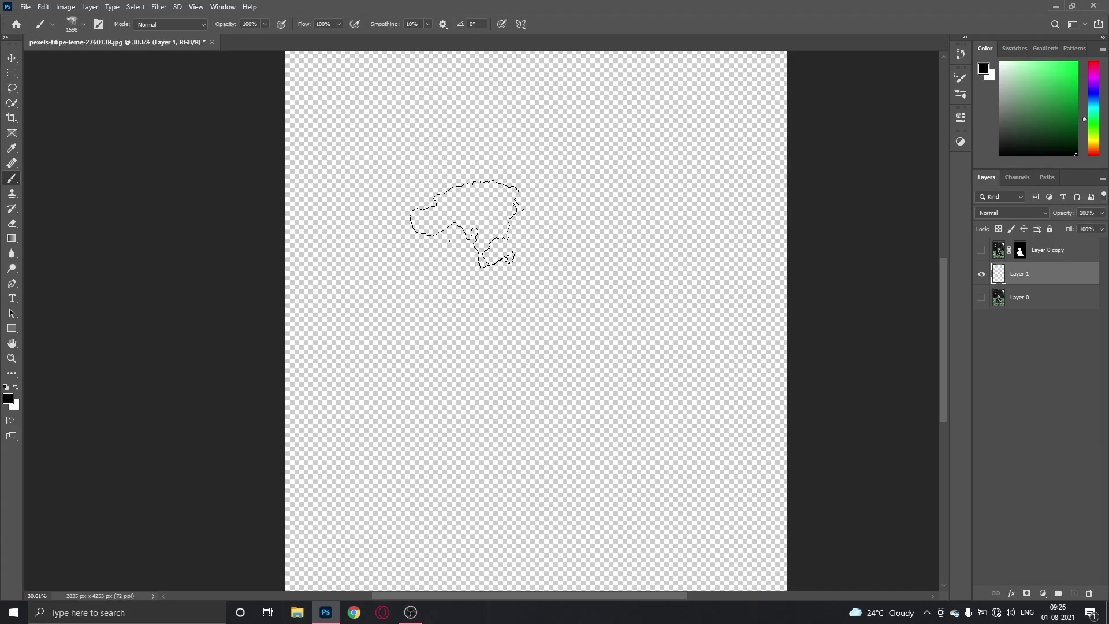
Stamp test cloud dabs and a stroke on Layer 1, undo them, and unhide Layer 0.
left_click(466, 224)
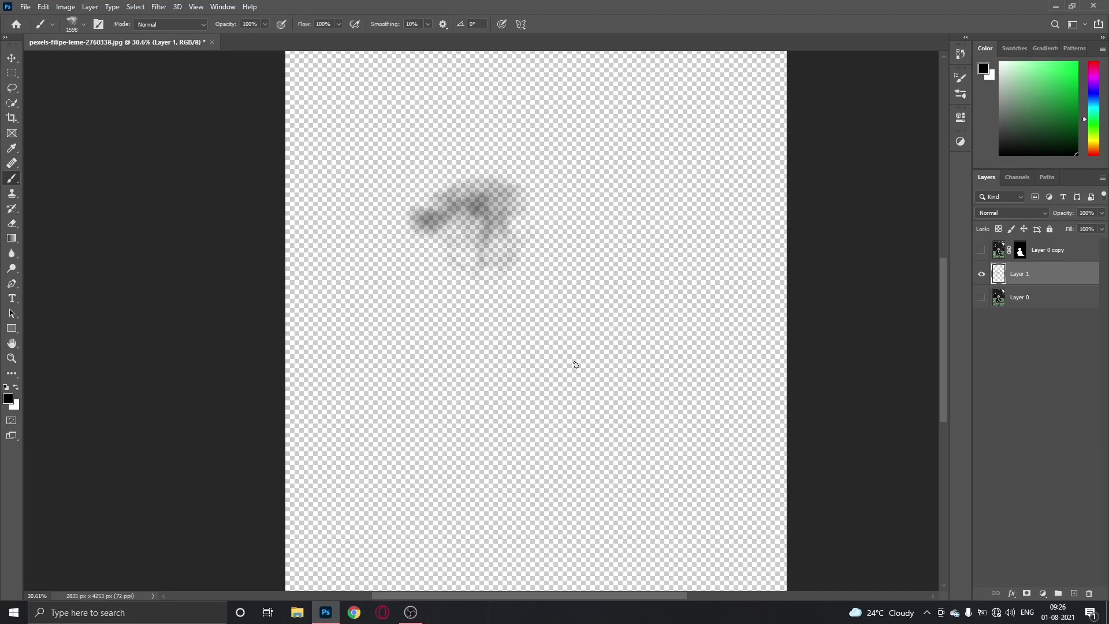
left_click(650, 200)
left_click(439, 375)
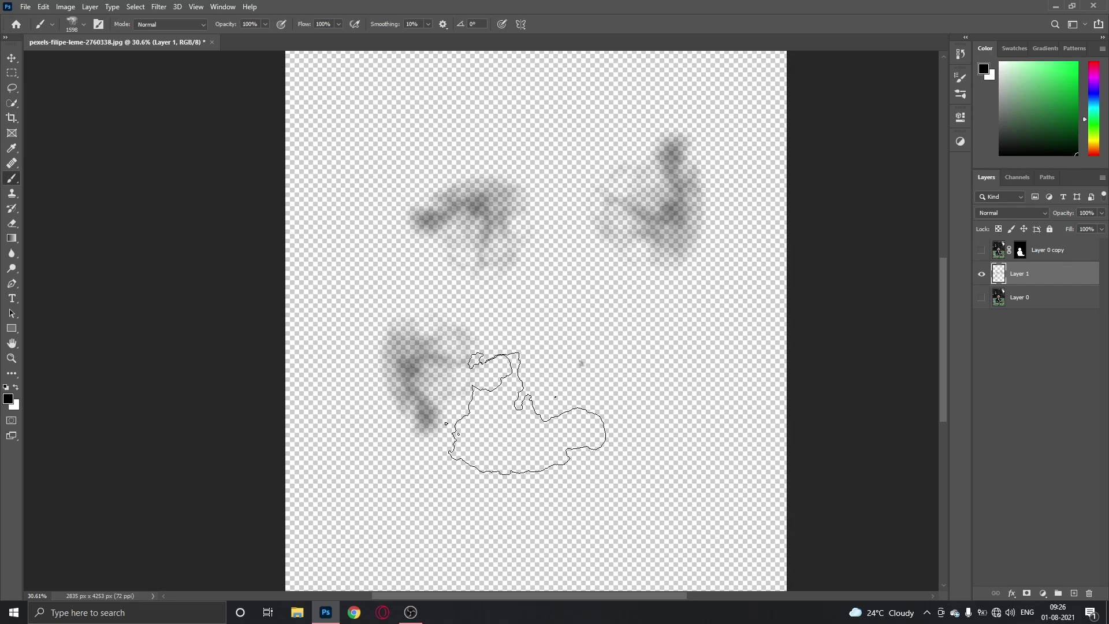
left_click(523, 416)
left_click_drag(695, 382, 643, 243)
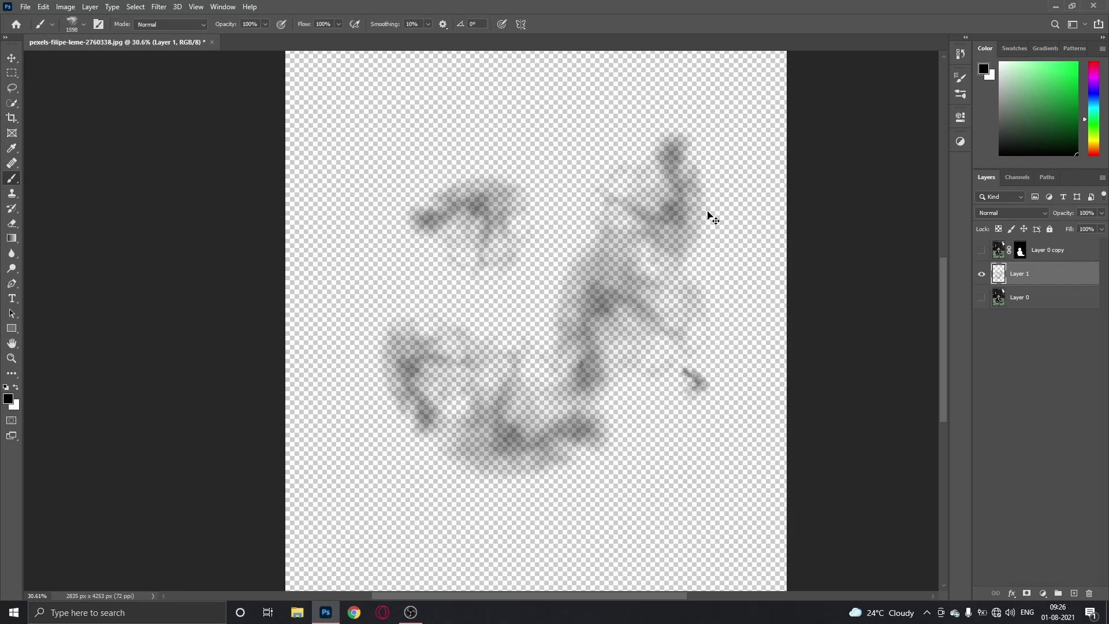
key("ctrl+z")
key("ctrl+z")
key("ctrl+z")
key("ctrl+z")
key("ctrl+z")
key("ctrl+z")
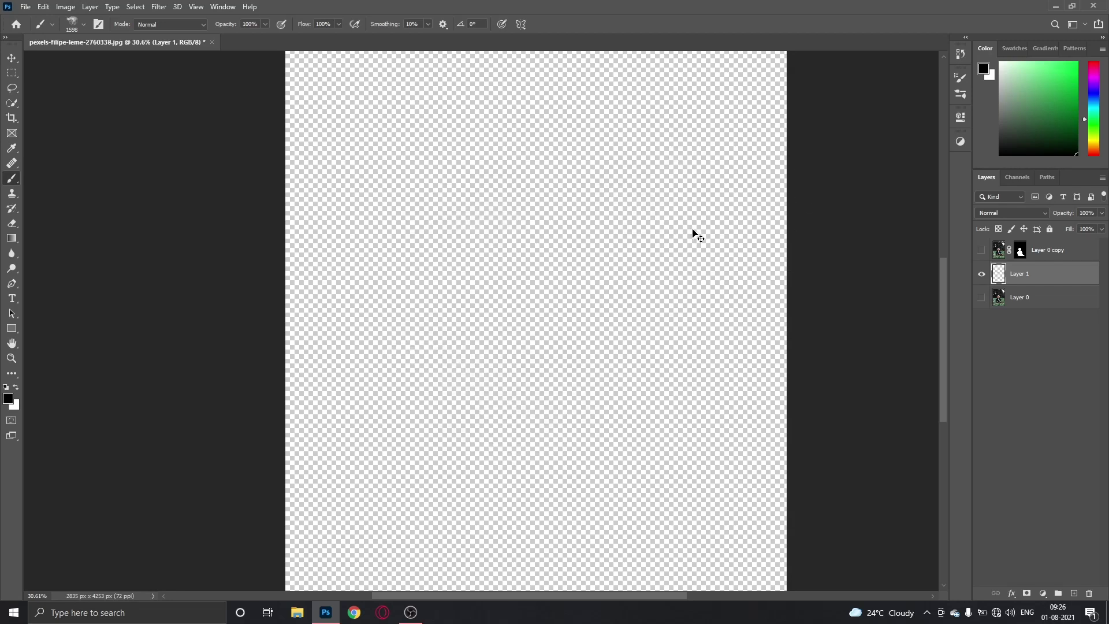
left_click(981, 297)
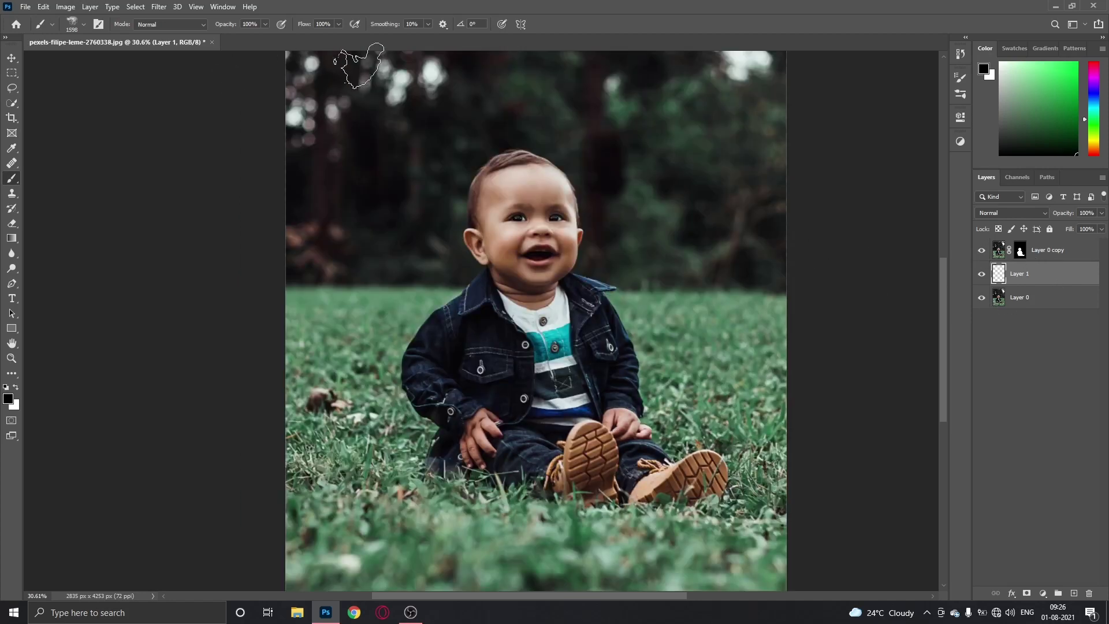
Sample the grass green as paint colour and shrink the brush to about half size.
left_click(340, 287, "alt")
left_click_drag(359, 295, 302, 324)
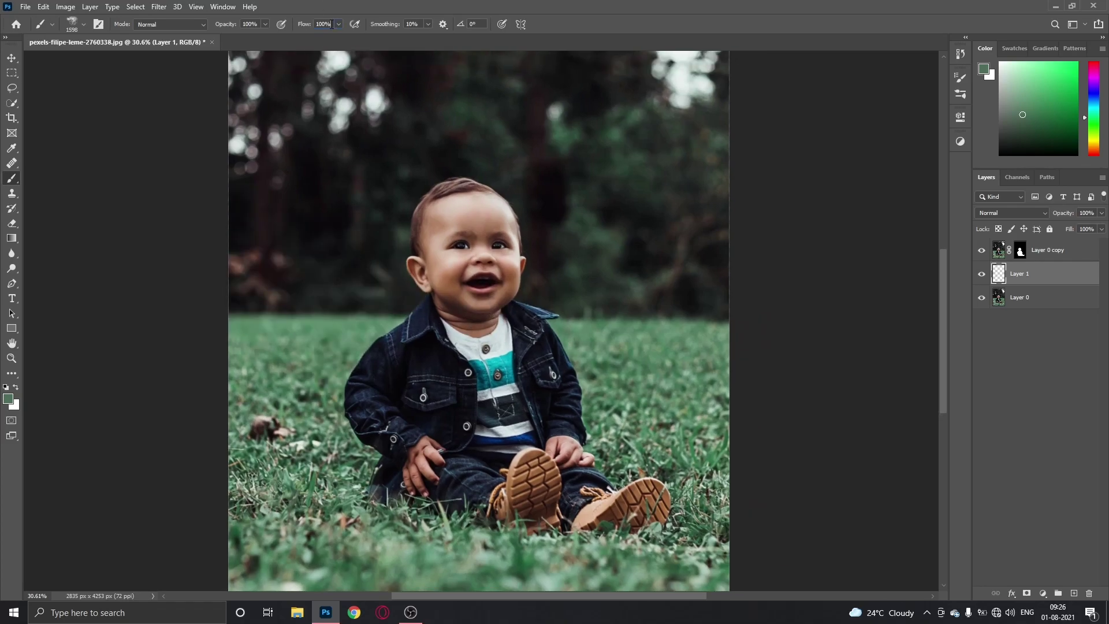
type("10")
left_click_drag(439, 272, 346, 297)
scroll(459, 321, "down", 3)
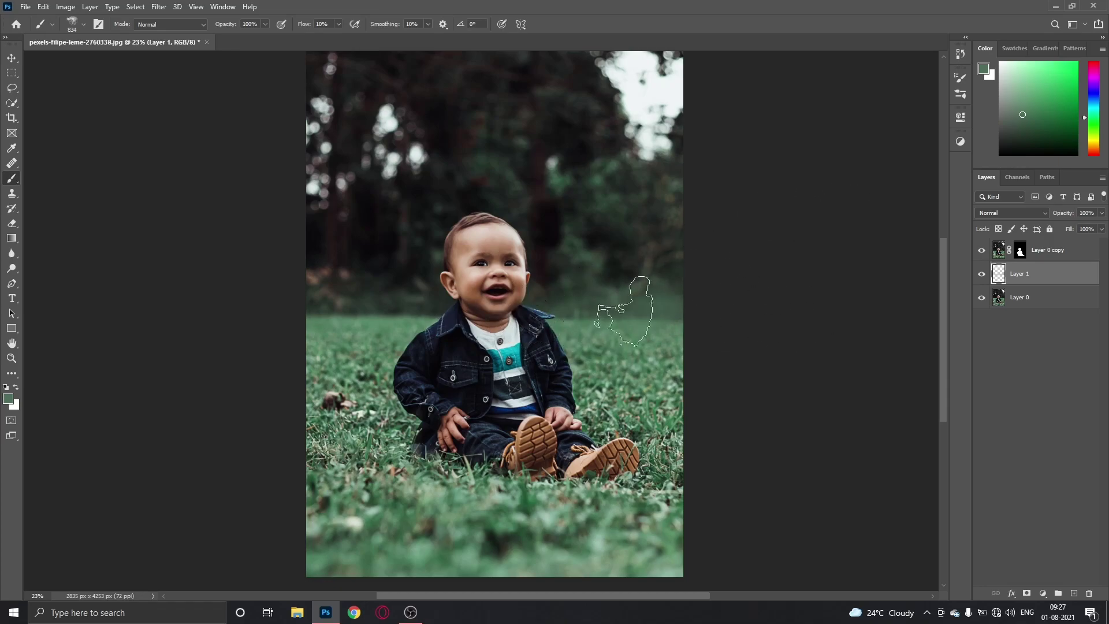
Brush green haze over the grass behind and left of the baby with a larger brush.
left_click_drag(624, 312, 837, 241)
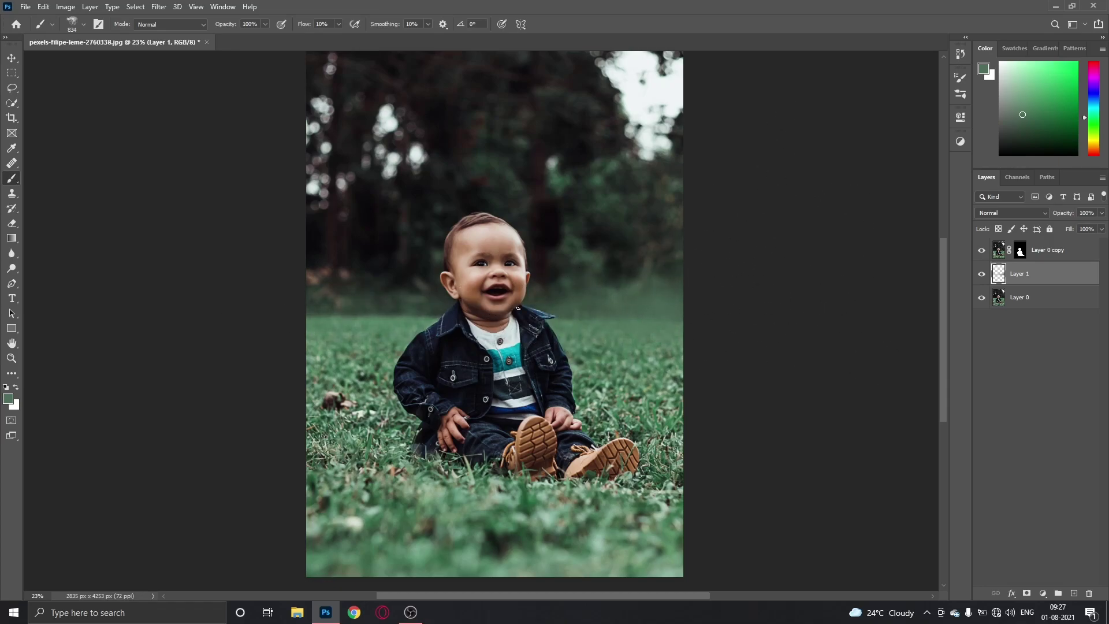
left_click_drag(517, 308, 167, 270)
scroll(302, 251, "up", 2)
scroll(272, 309, "up", 1)
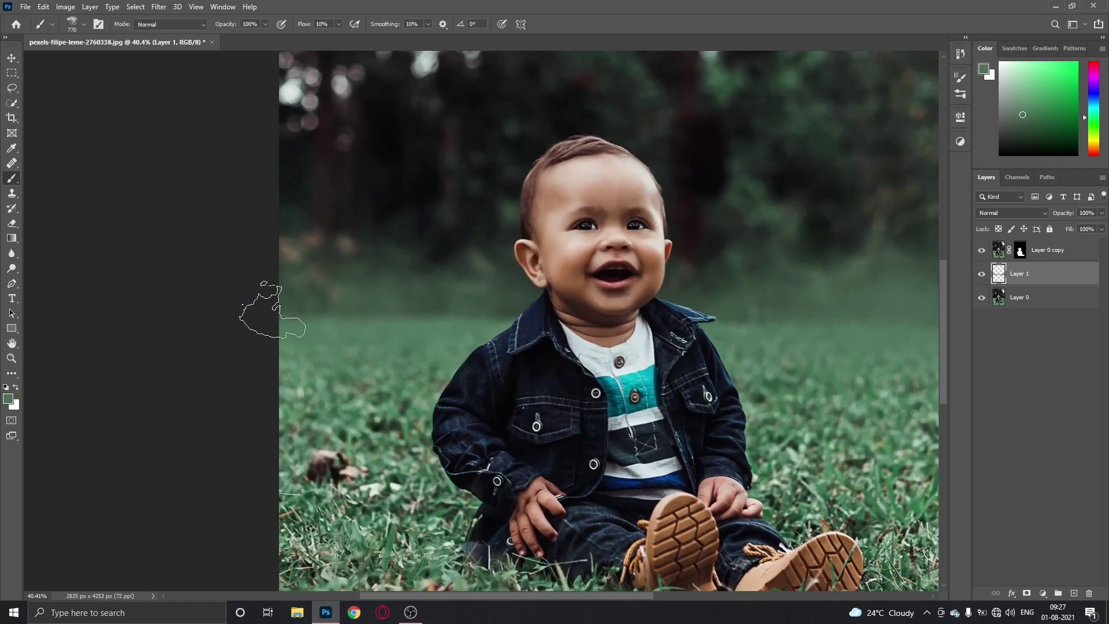
scroll(404, 306, "right", 5)
key("bracketright")
key("bracketright")
key("bracketright")
scroll(516, 301, "down", 2)
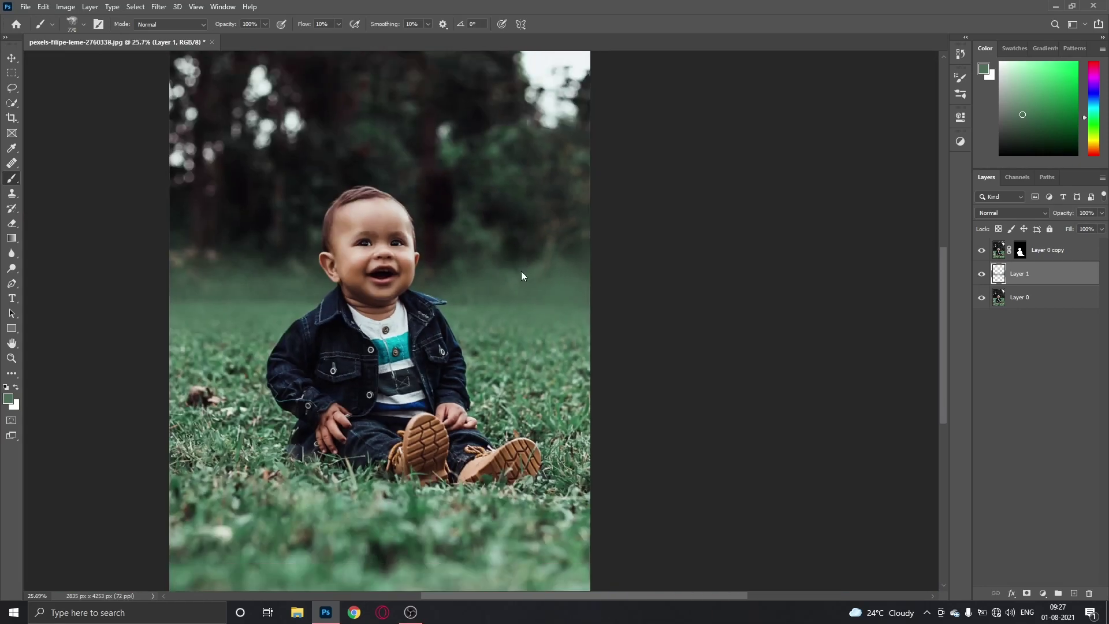
scroll(231, 289, "down", 1)
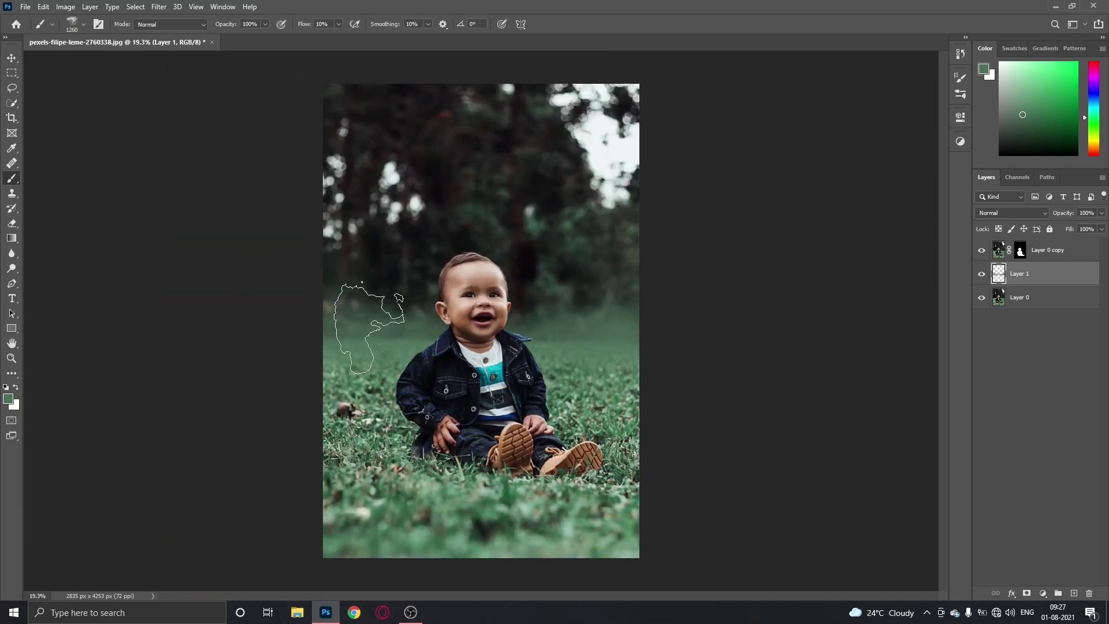
scroll(369, 328, "up", 1)
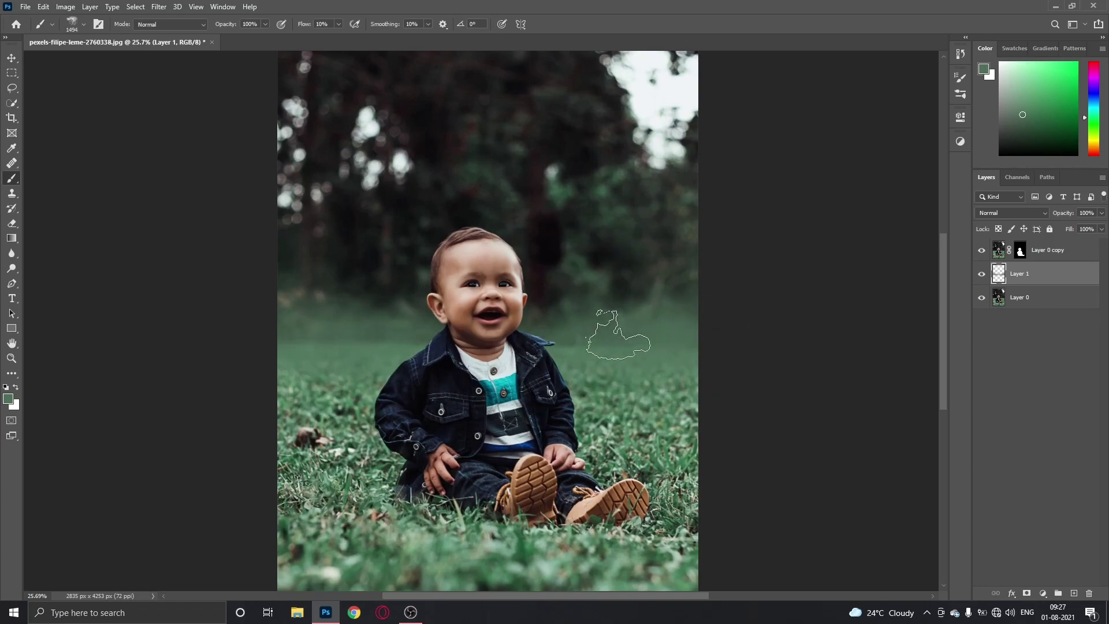
left_click_drag(528, 419, 438, 326)
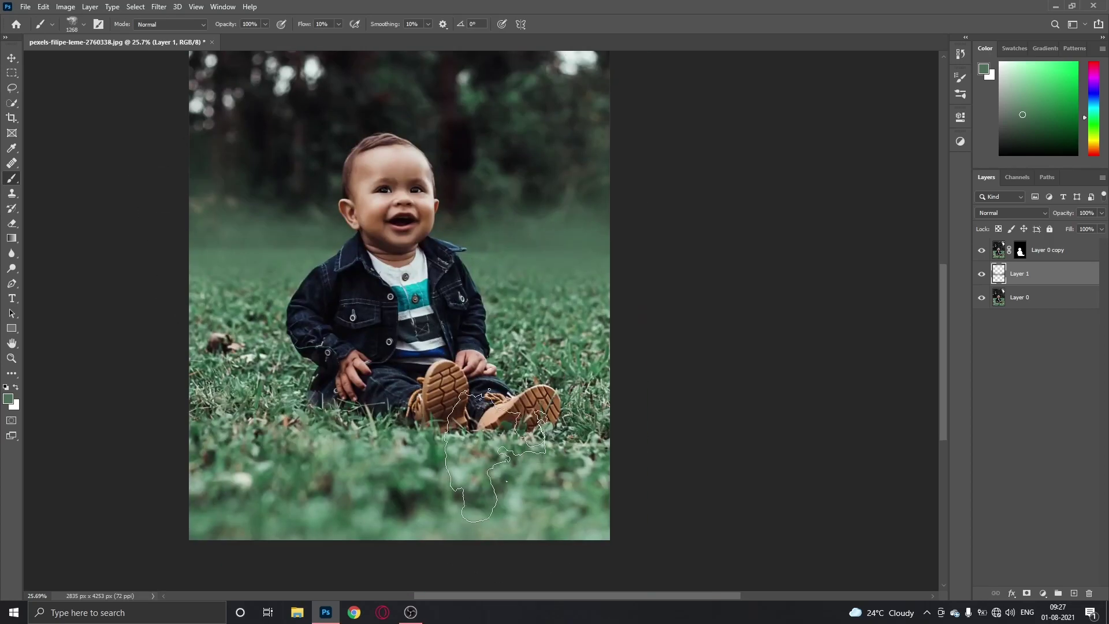
scroll(624, 387, "down", 1)
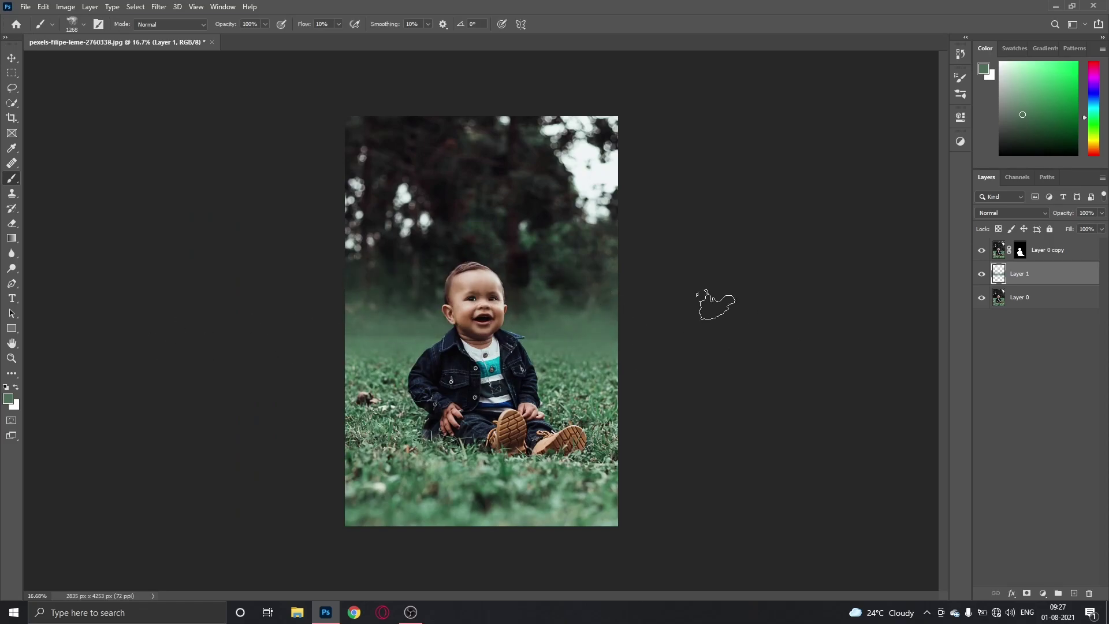
left_click(1081, 257)
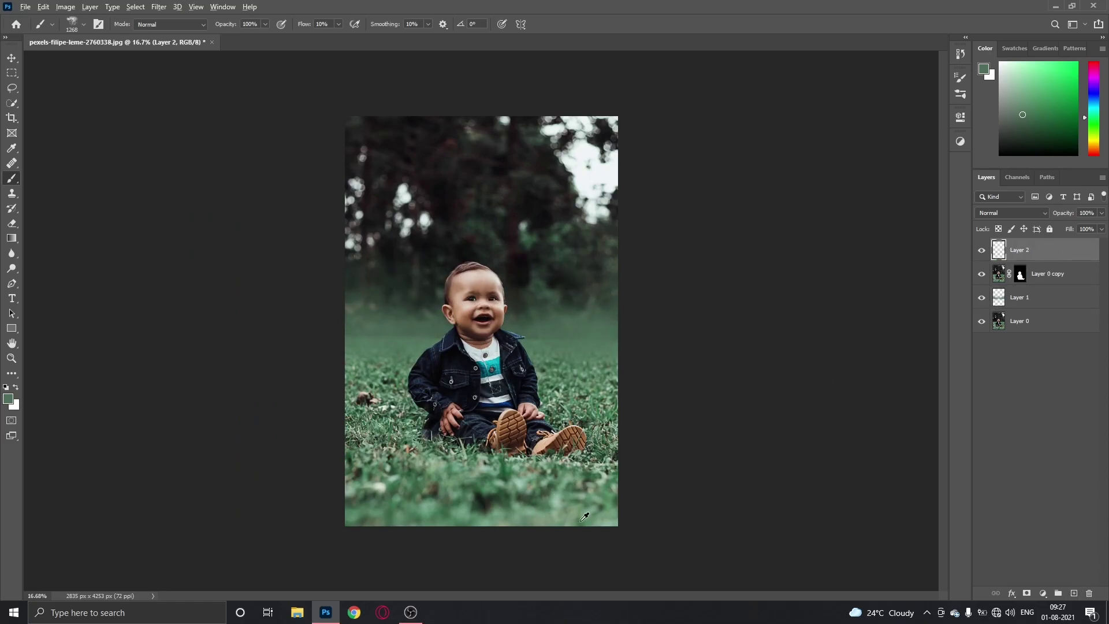
Pick a lighter green for the foreground haze, then select the Layer 1 and Layer 0 layers.
left_click(582, 518, "alt")
left_click_drag(509, 496, 555, 497)
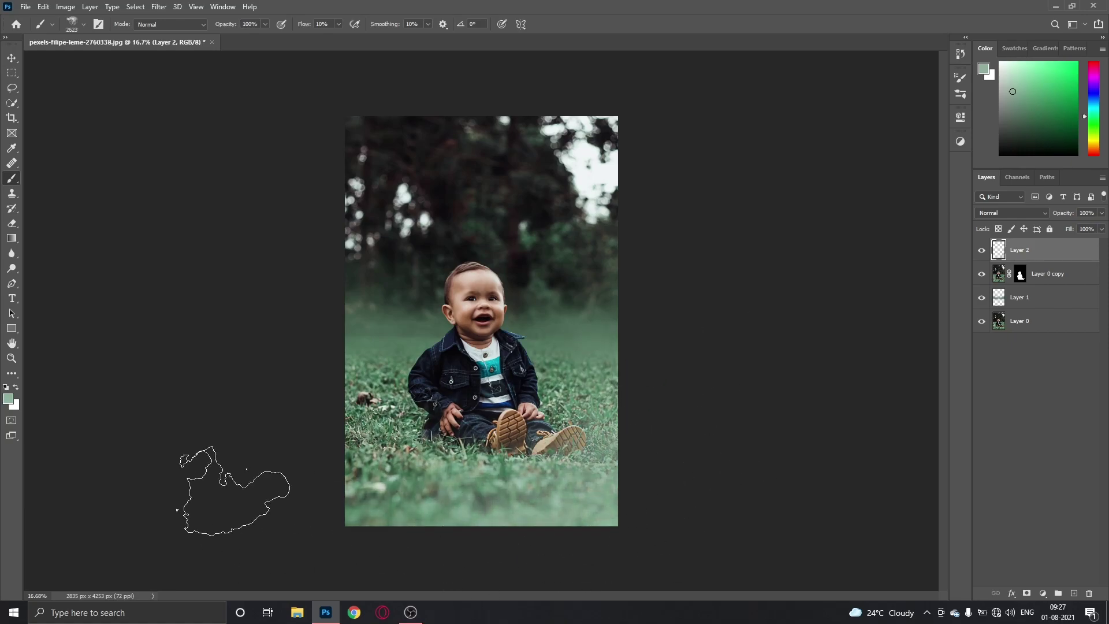
left_click(987, 462)
left_click(1019, 296)
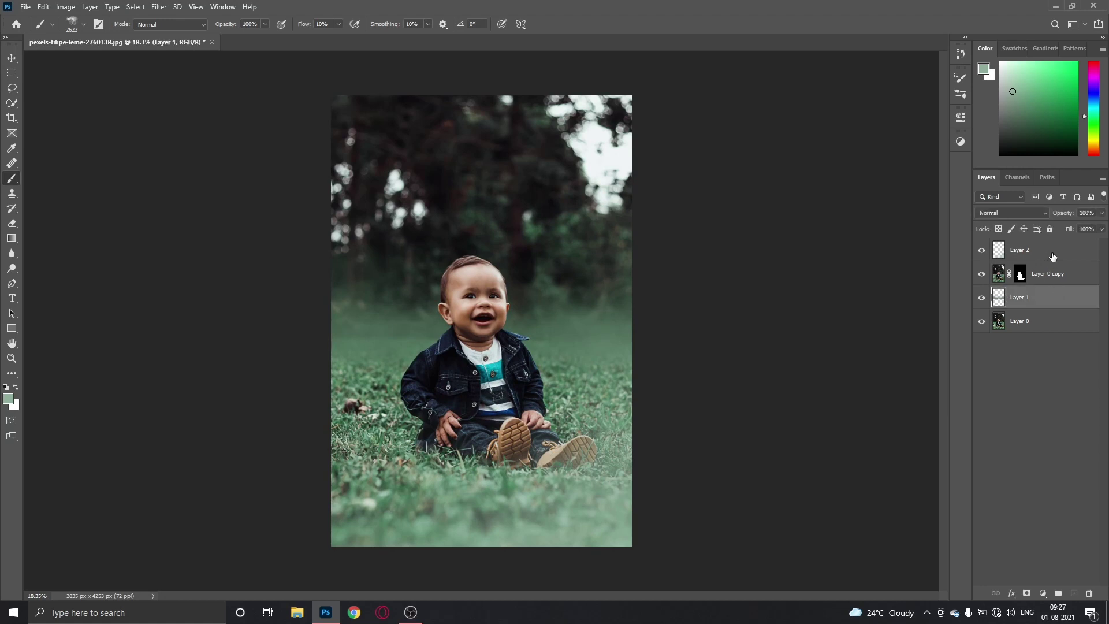
left_click(1045, 327)
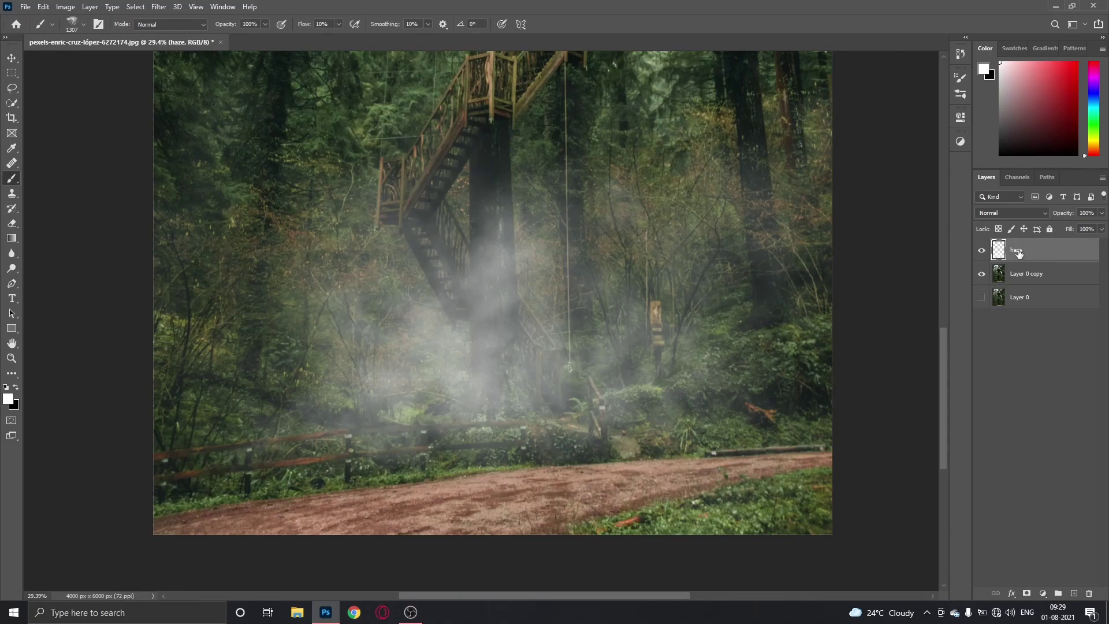
Choose a soft round brush and mask the fog away from the road.
left_click(84, 24)
scroll(384, 123, "up", 3)
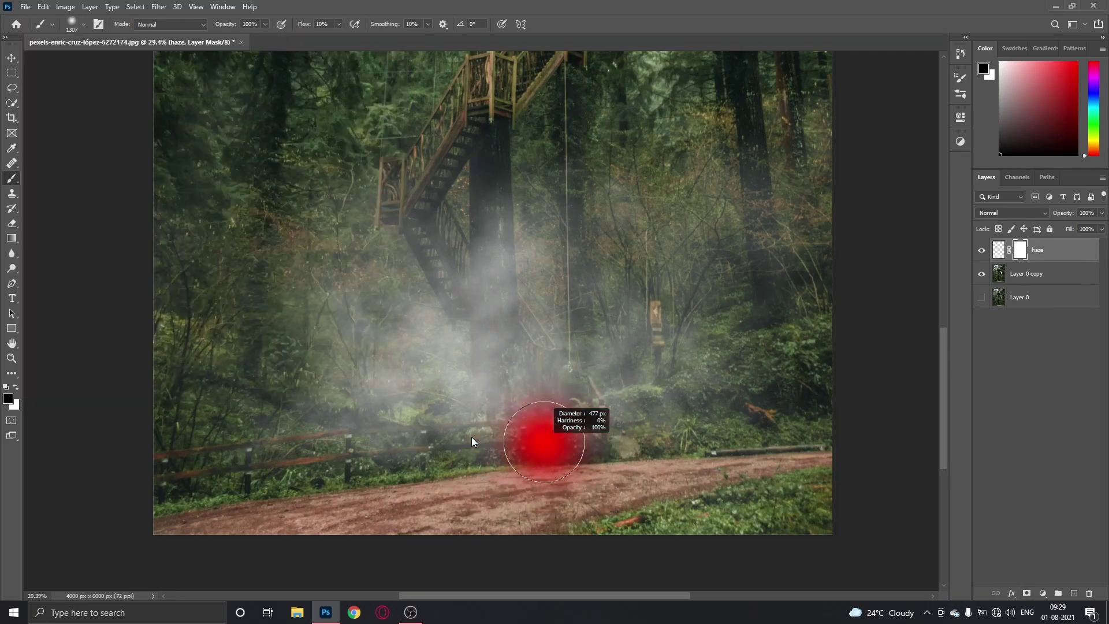
scroll(520, 344, "up", 5)
scroll(519, 345, "down", 5)
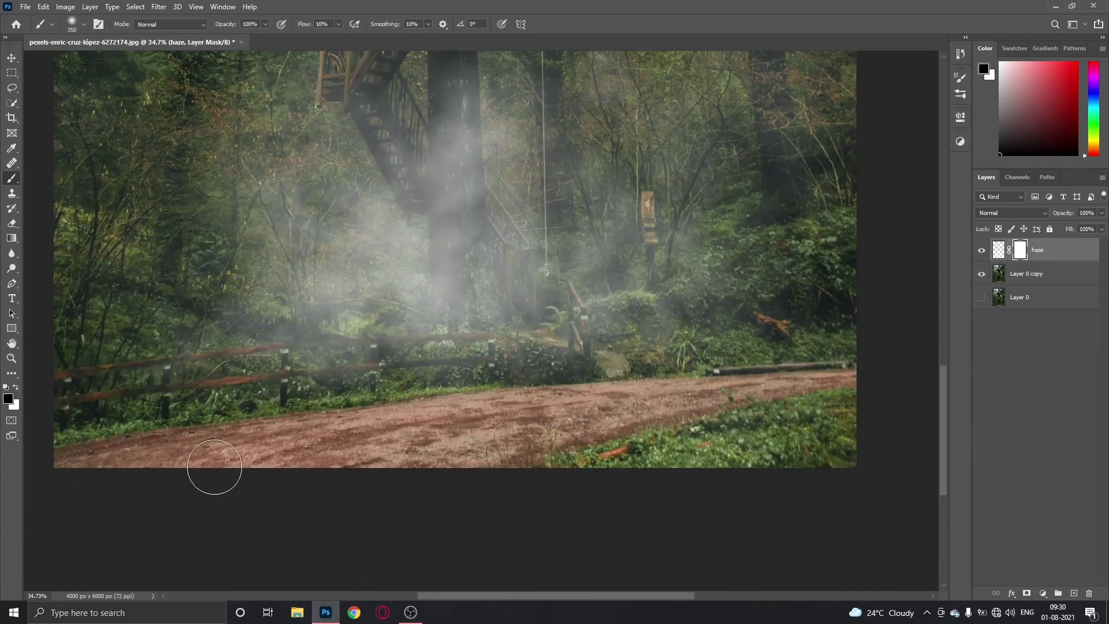
left_click_drag(614, 401, 838, 380)
Target the haze layer with black paint, adjust brush size, and raise brush flow.
left_click(999, 249)
key("x")
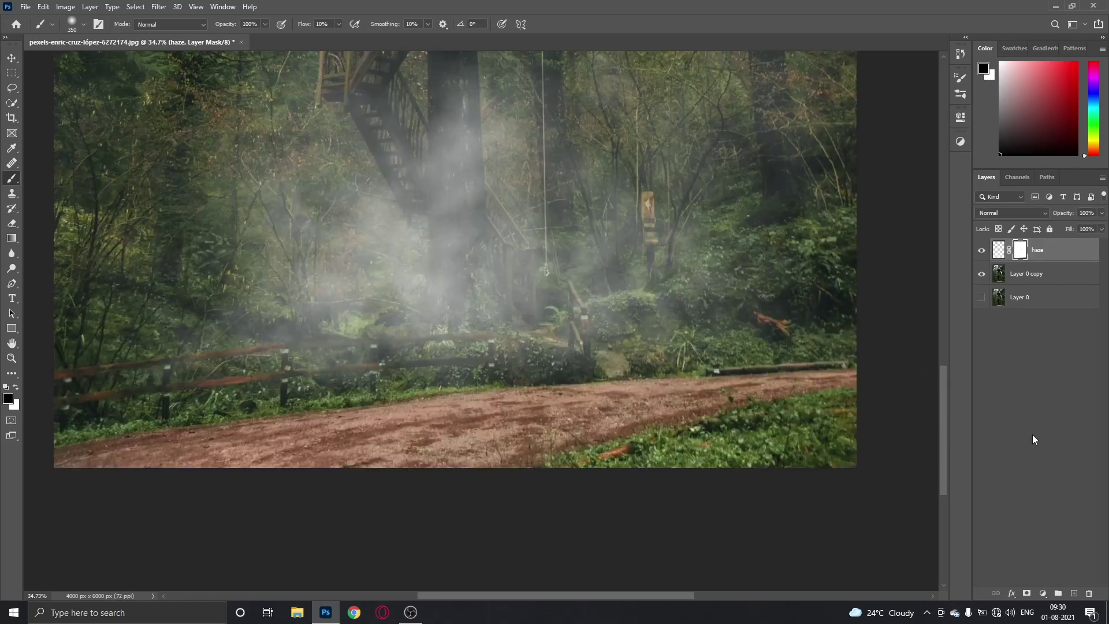
scroll(803, 422, "up", 2)
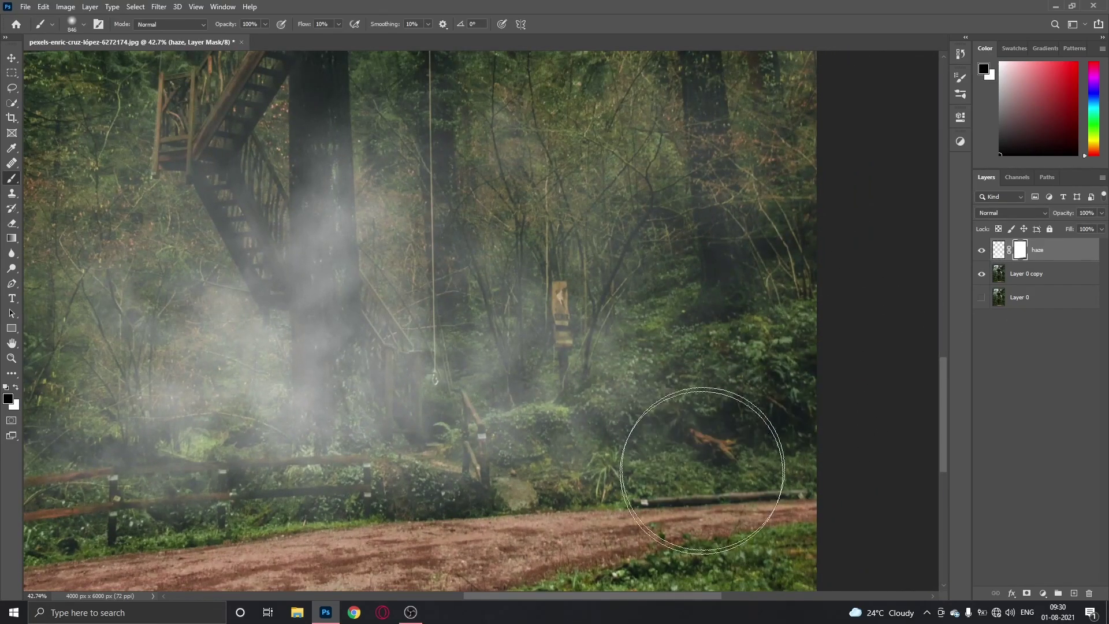
key("x")
key("ctrl+backslash")
scroll(324, 379, "up", 3)
key("shift+3")
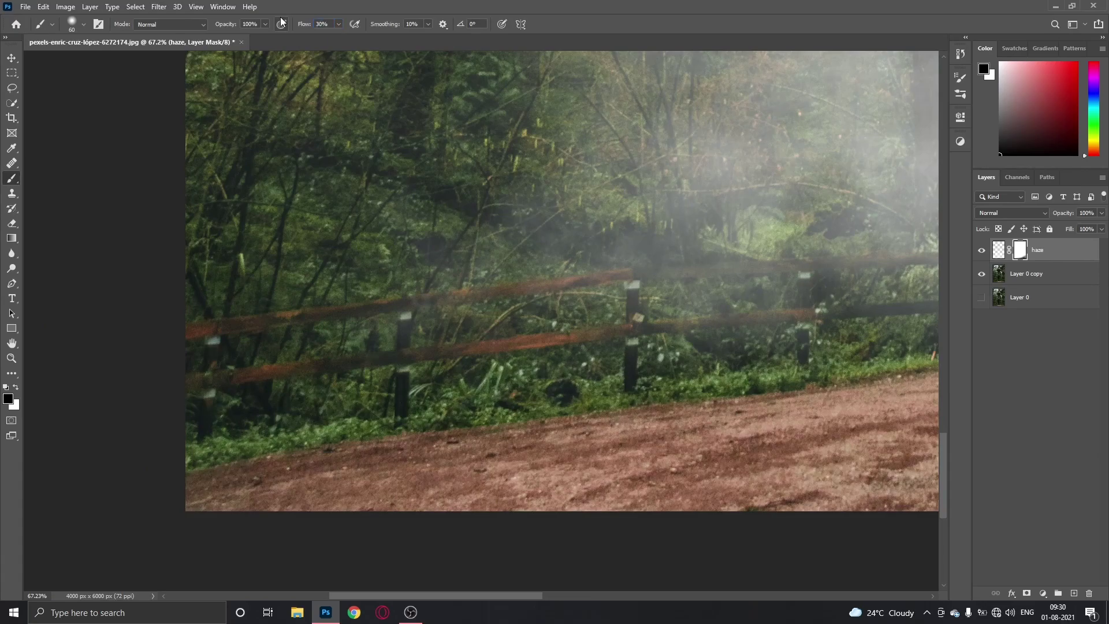
scroll(634, 273, "down", 1)
scroll(104, 430, "up", 2)
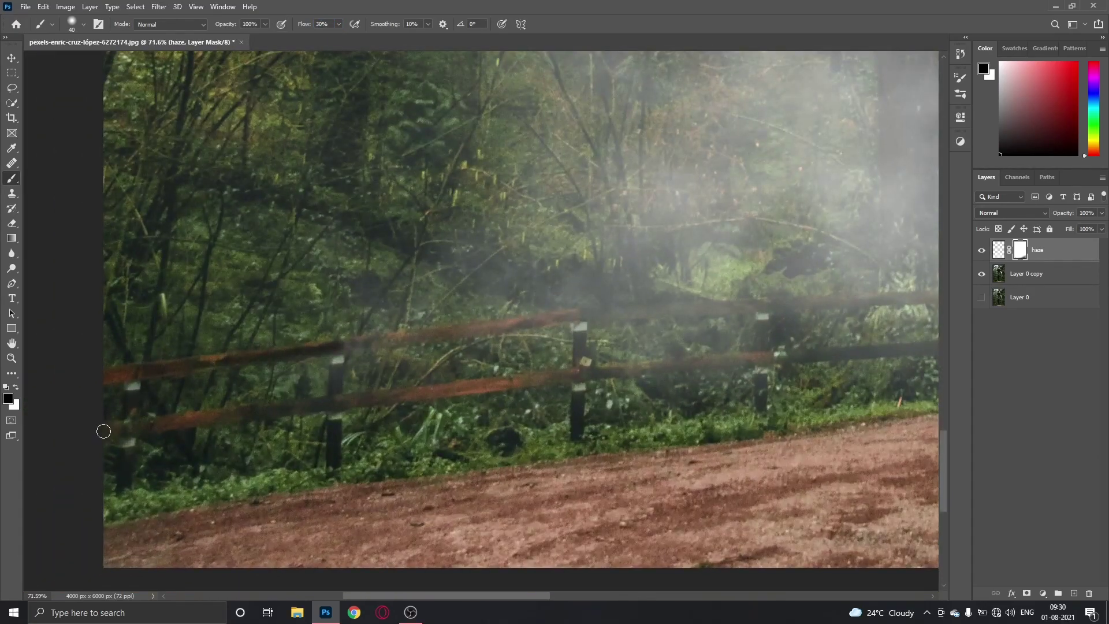
left_click_drag(333, 473, 209, 519)
left_click(309, 26)
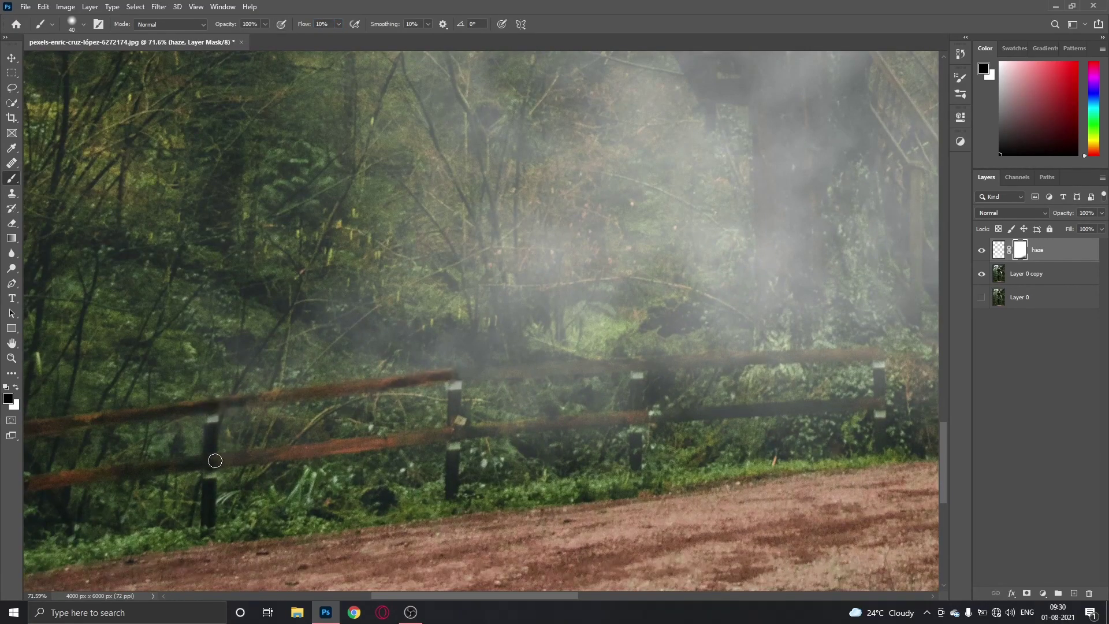
Mask the fog off the upper and lower fence rails and the diagonal post.
left_click_drag(415, 436, 264, 462)
left_click_drag(321, 399, 728, 379)
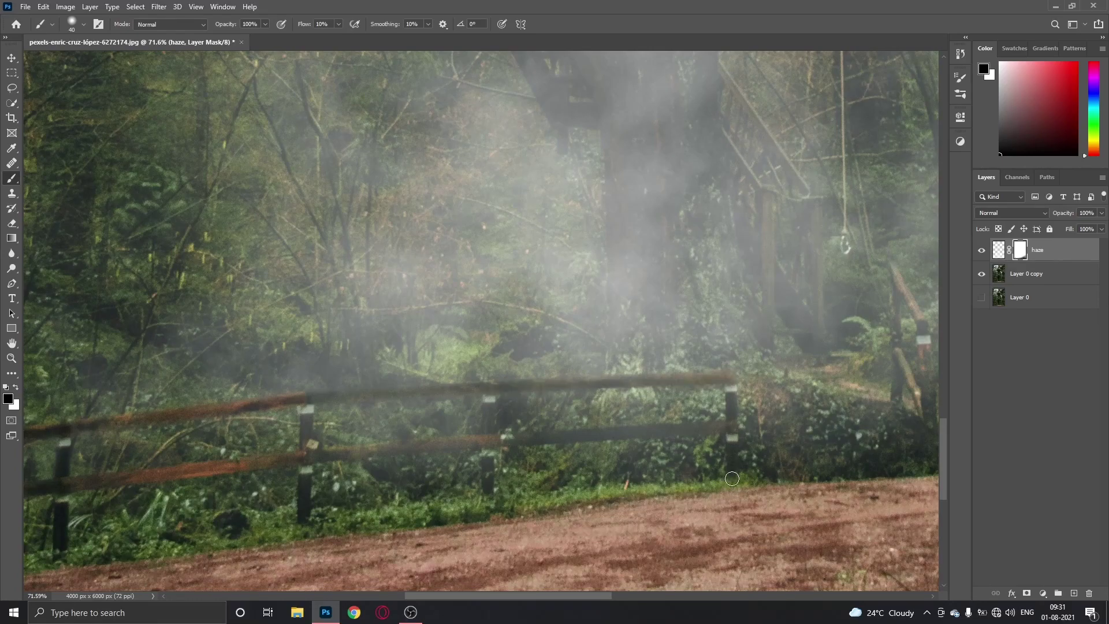
left_click_drag(728, 429, 310, 456)
scroll(533, 528, "down", 5)
scroll(533, 529, "up", 3)
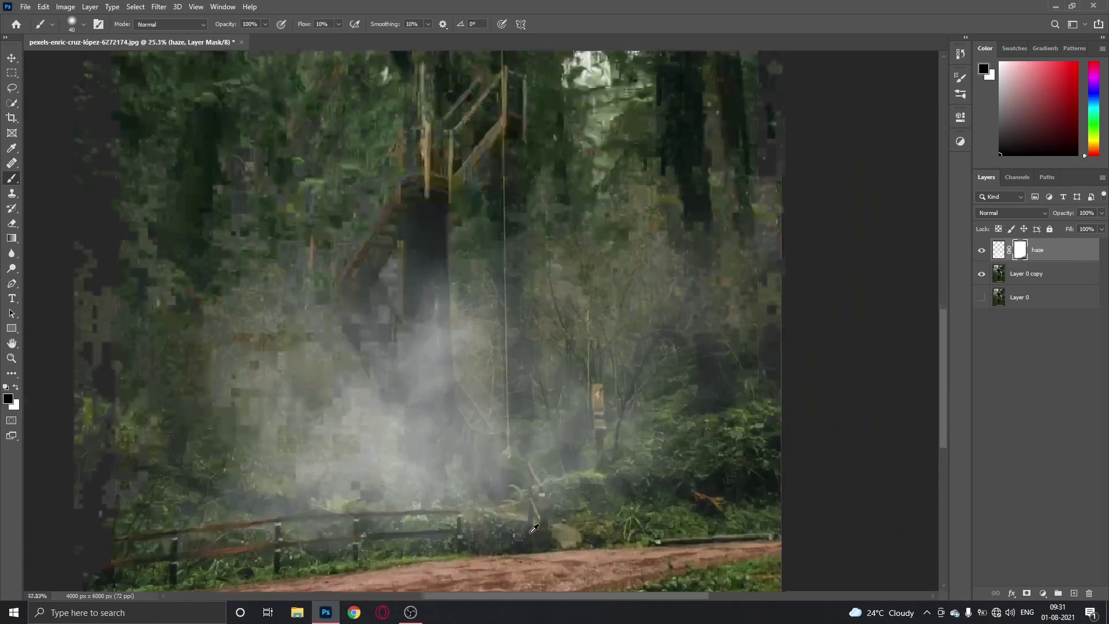
scroll(533, 528, "up", 4)
left_click_drag(514, 235, 522, 366)
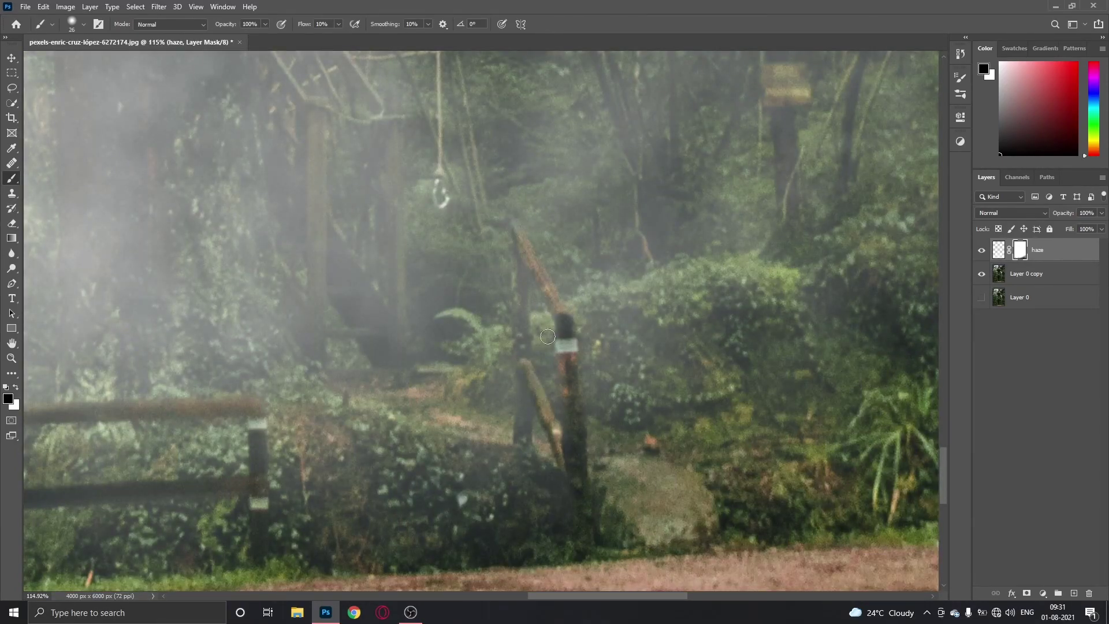
scroll(548, 336, "down", 5)
scroll(582, 375, "up", 2)
scroll(203, 354, "down", 1)
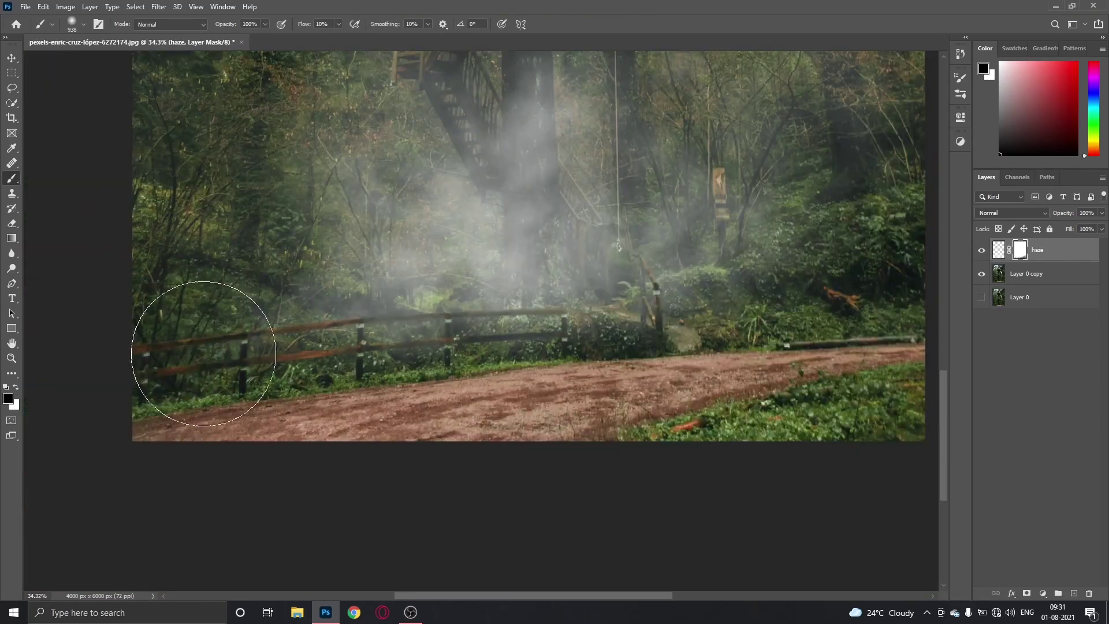
scroll(426, 458, "down", 3)
scroll(495, 329, "down", 2)
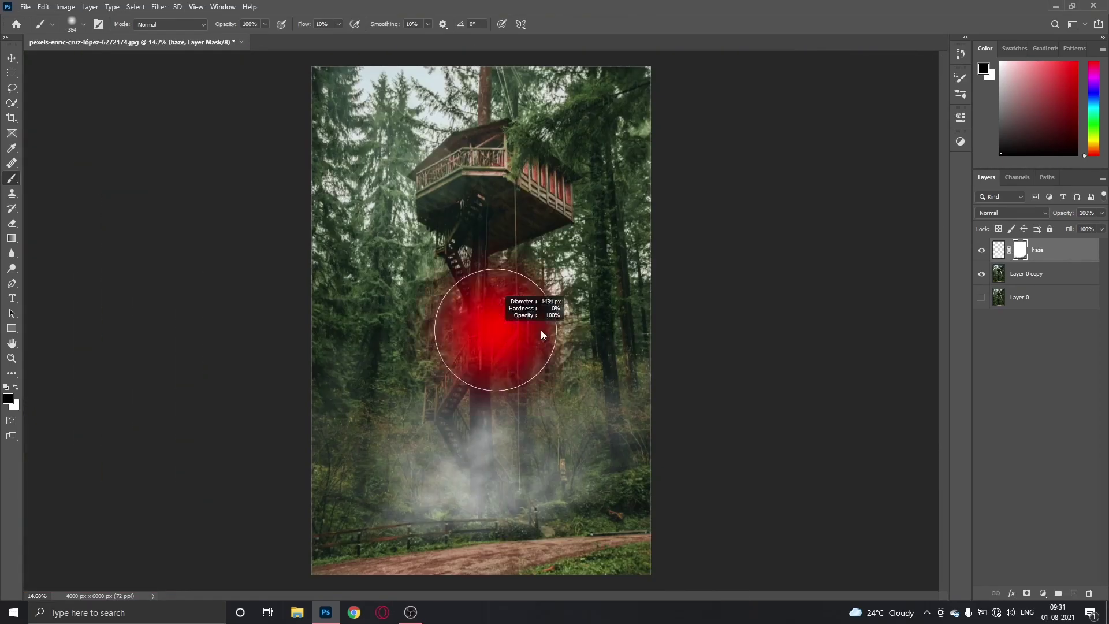
scroll(359, 421, "up", 5)
scroll(577, 323, "down", 6)
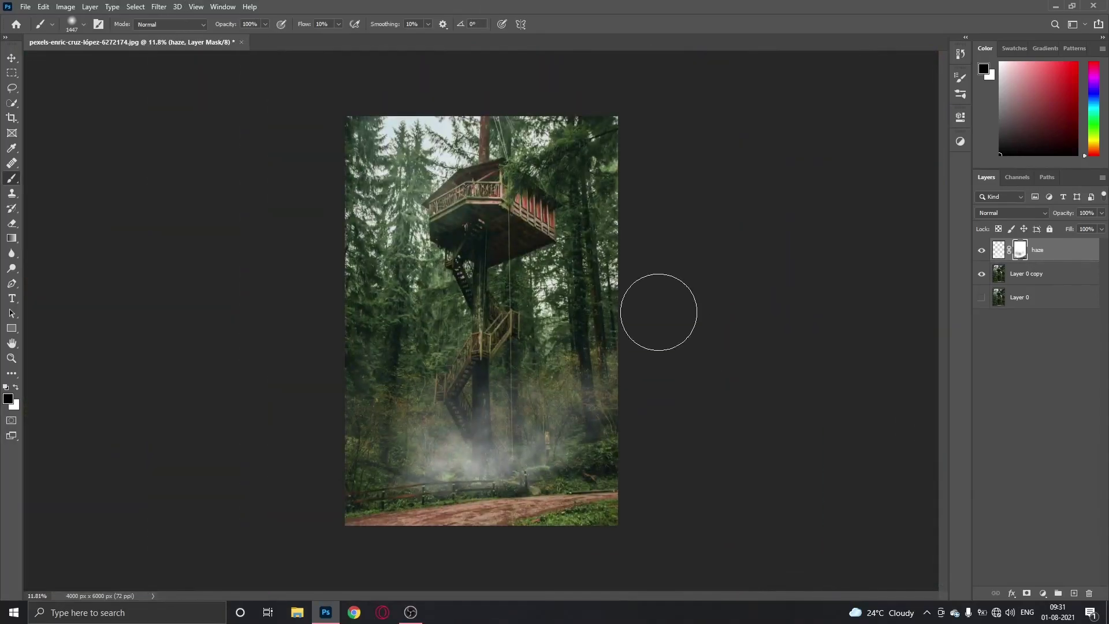
scroll(577, 485, "up", 5)
scroll(690, 426, "up", 5)
Add a Curves adjustment above the haze layer and clip it to the haze.
key("ctrl+0")
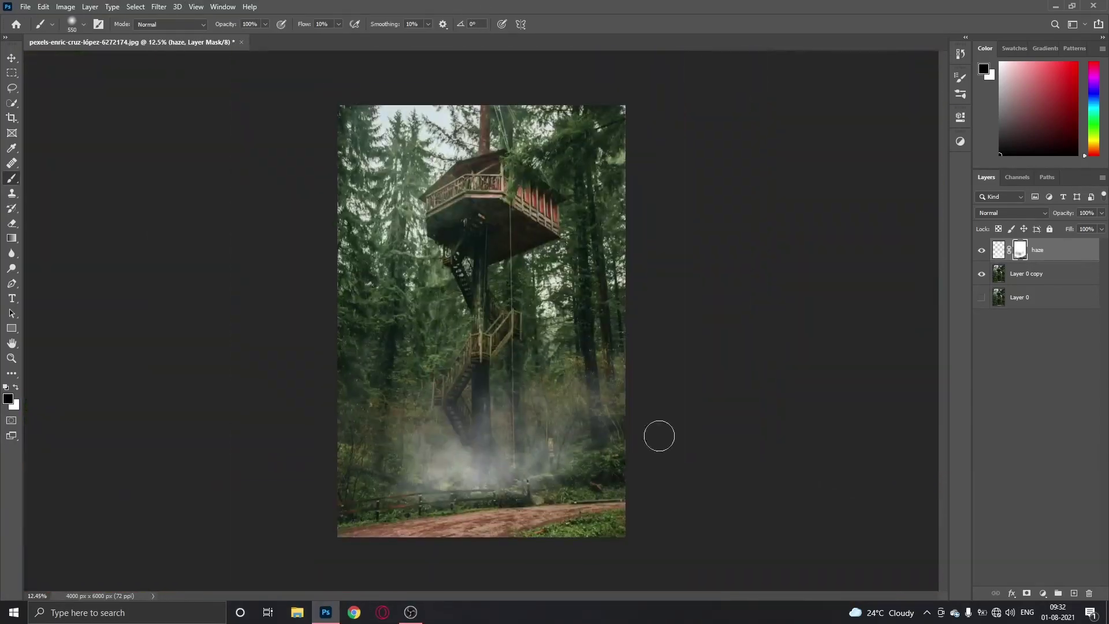
left_click(1042, 593)
left_click(1035, 452)
left_click(927, 112)
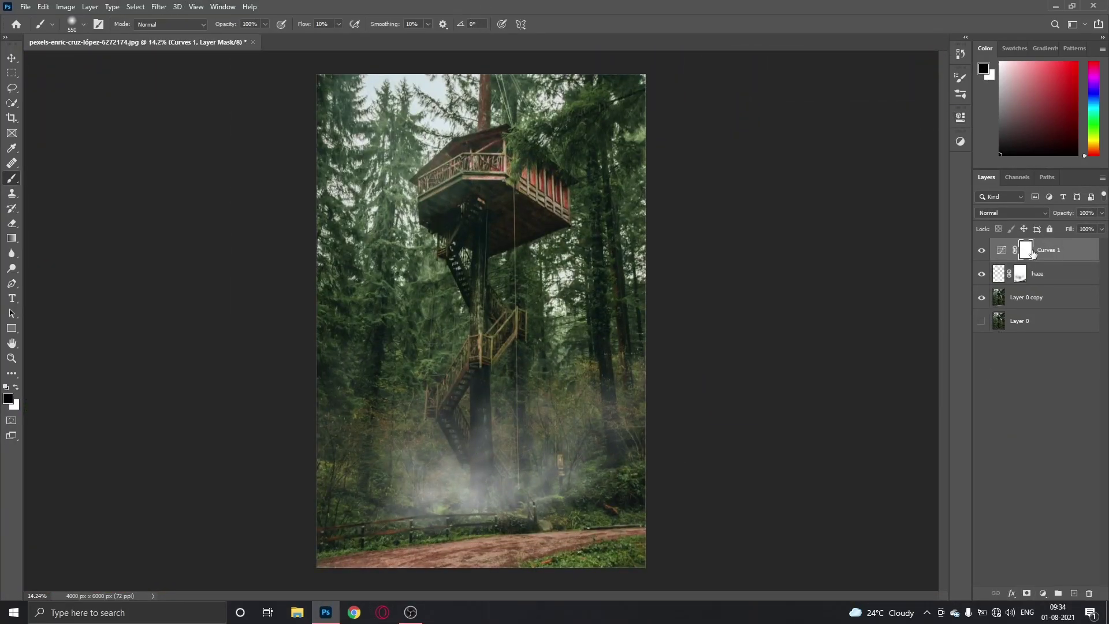
left_click(1088, 593)
left_click(1043, 593)
left_click(1035, 446)
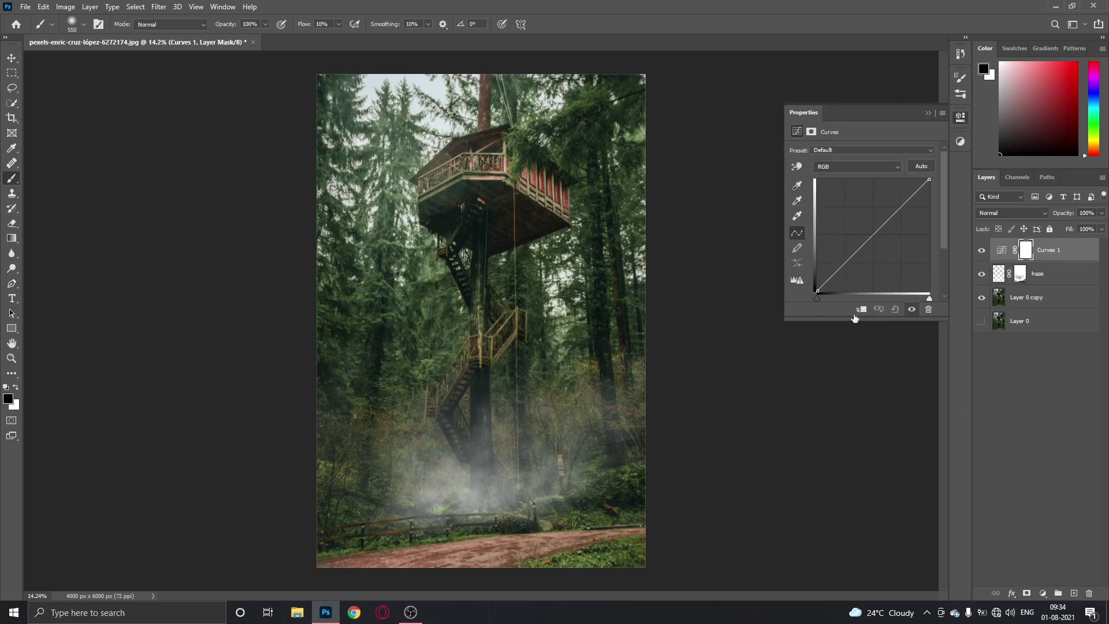
left_click(863, 311)
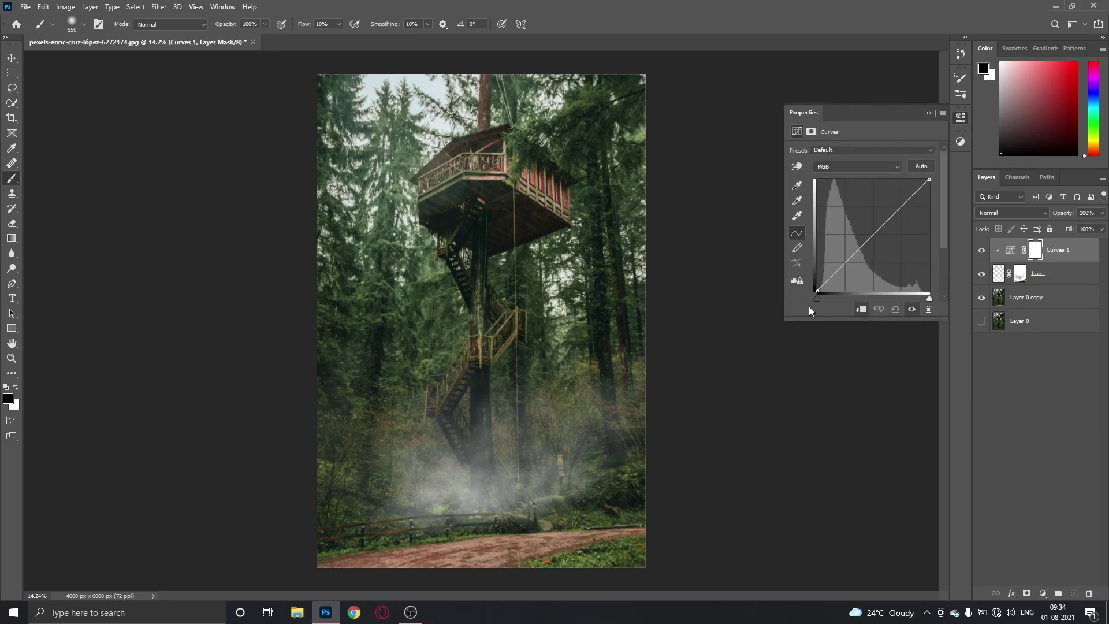
Raise the Green channel curve to add a green cast to the fog.
left_click(892, 170)
left_click(842, 194)
left_click_drag(930, 179, 929, 181)
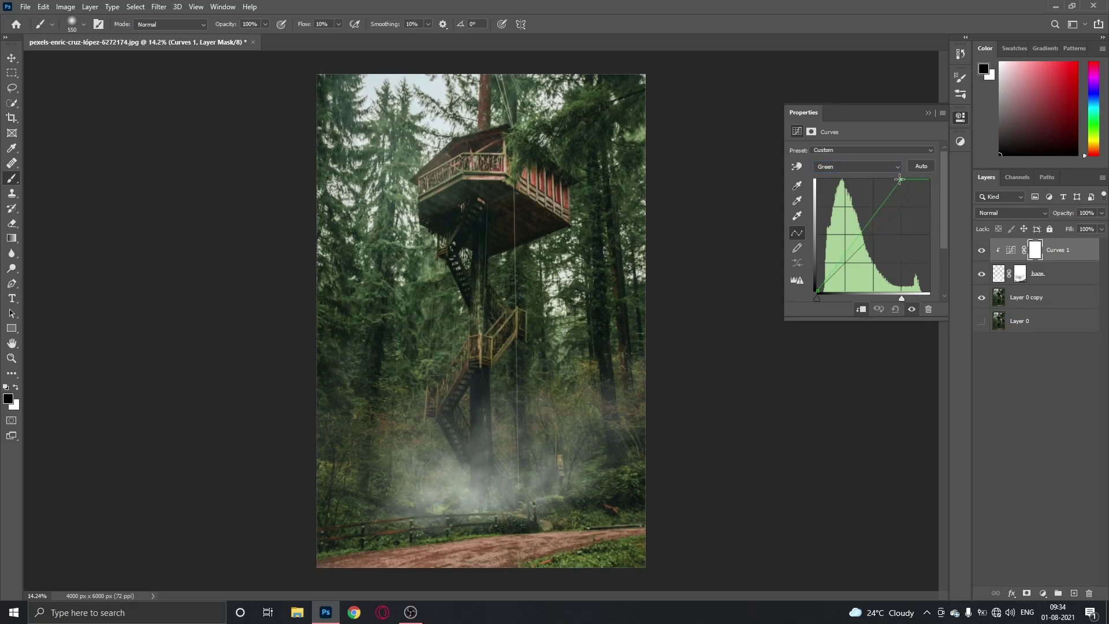
scroll(563, 448, "up", 5)
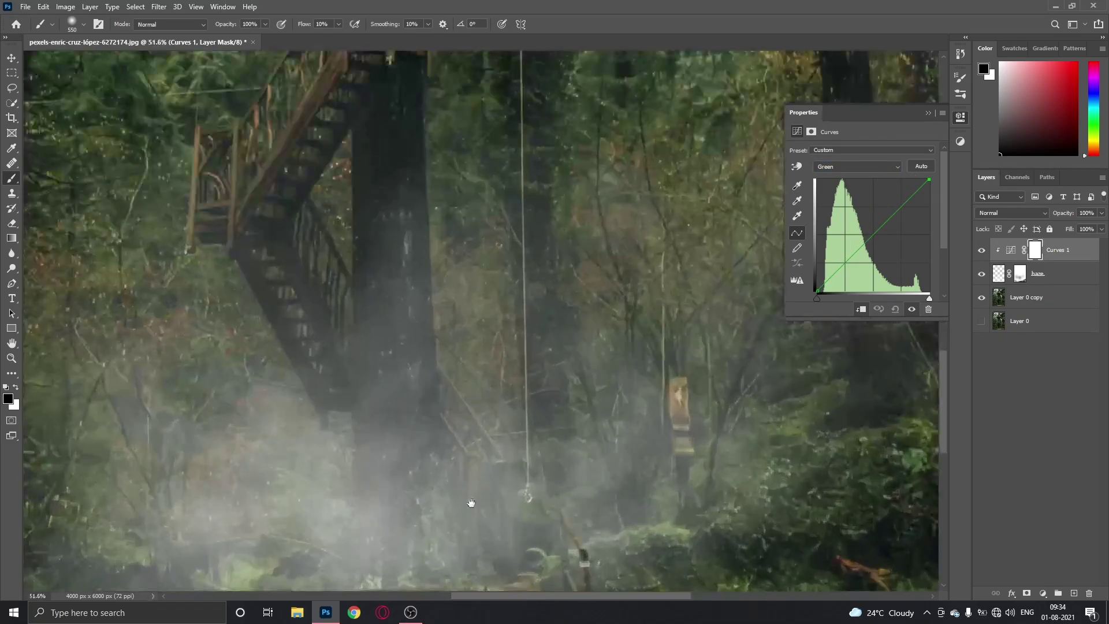
left_click_drag(928, 181, 888, 179)
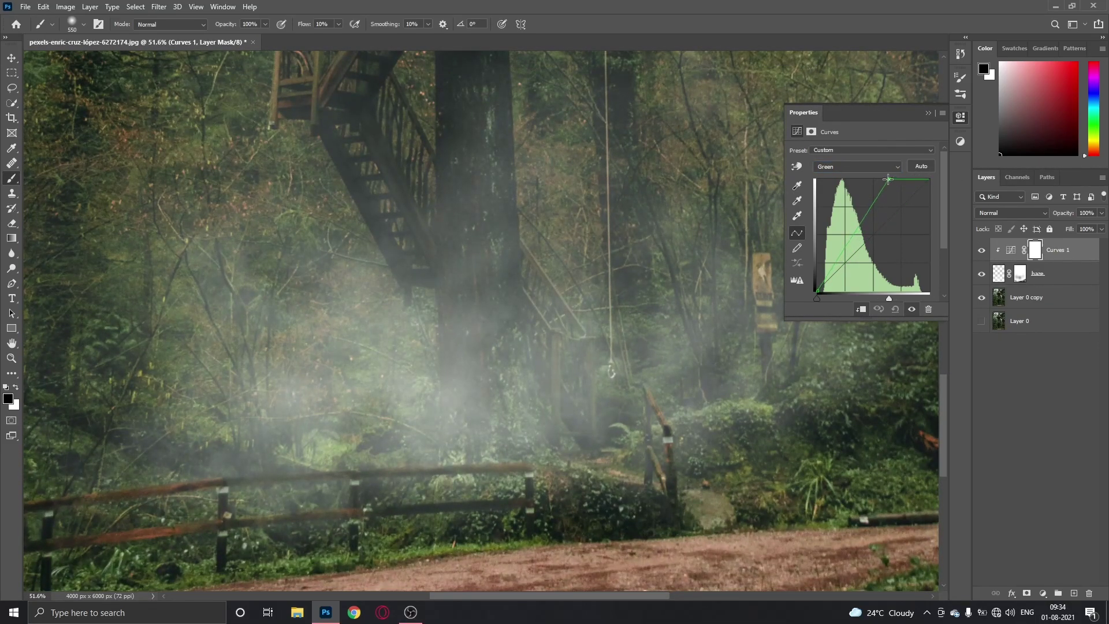
left_click(856, 166)
left_click(855, 203)
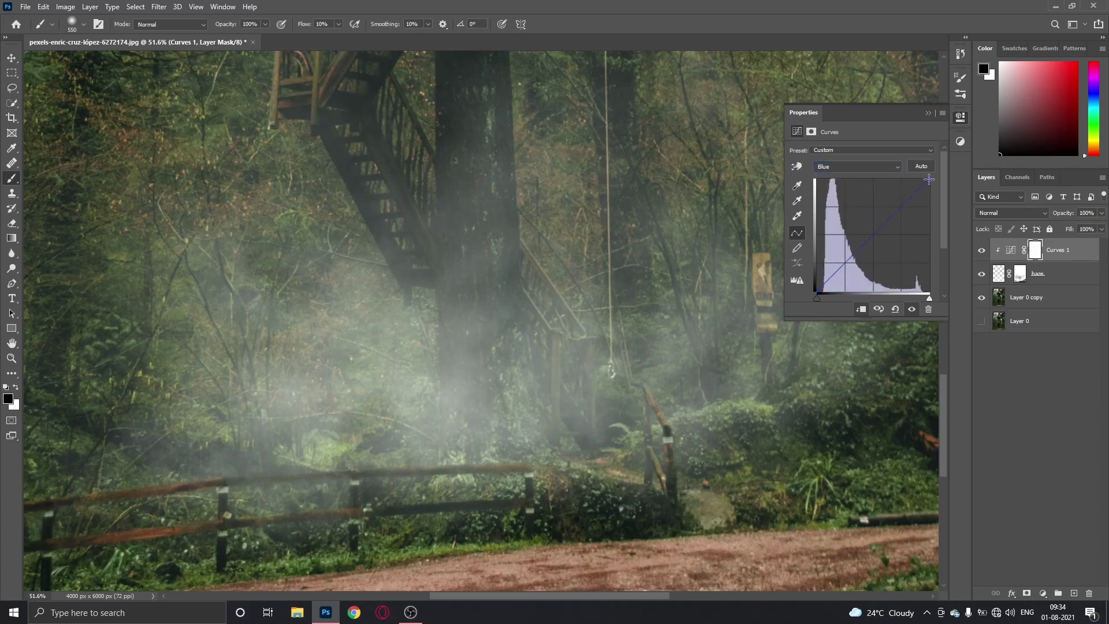
scroll(628, 283, "down", 5)
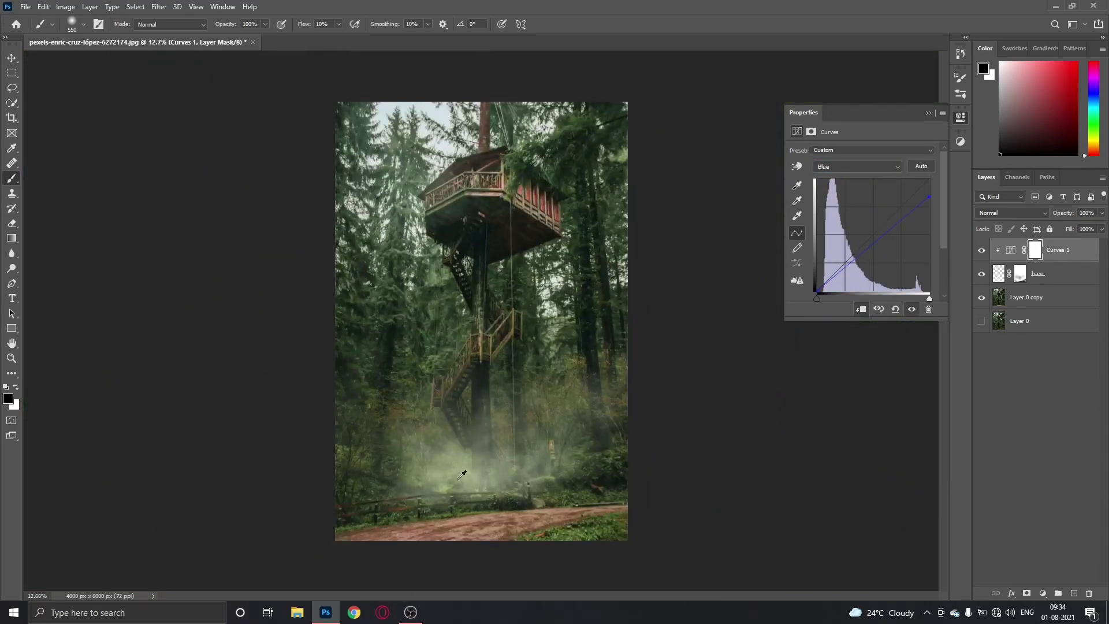
scroll(509, 467, "up", 1)
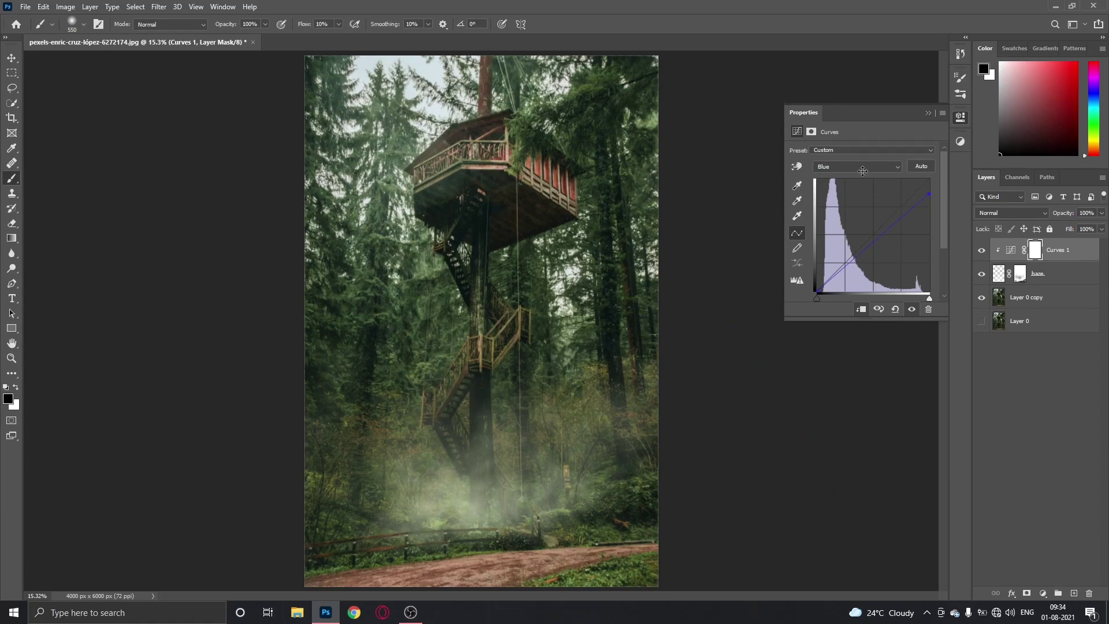
Push the Green curve further and lower the Red curve to finish the green tint.
left_click(863, 166)
left_click(855, 194)
mouse_move(928, 179)
left_mouse_down()
mouse_move(910, 179)
mouse_move(956, 212)
left_mouse_up()
left_click(858, 167)
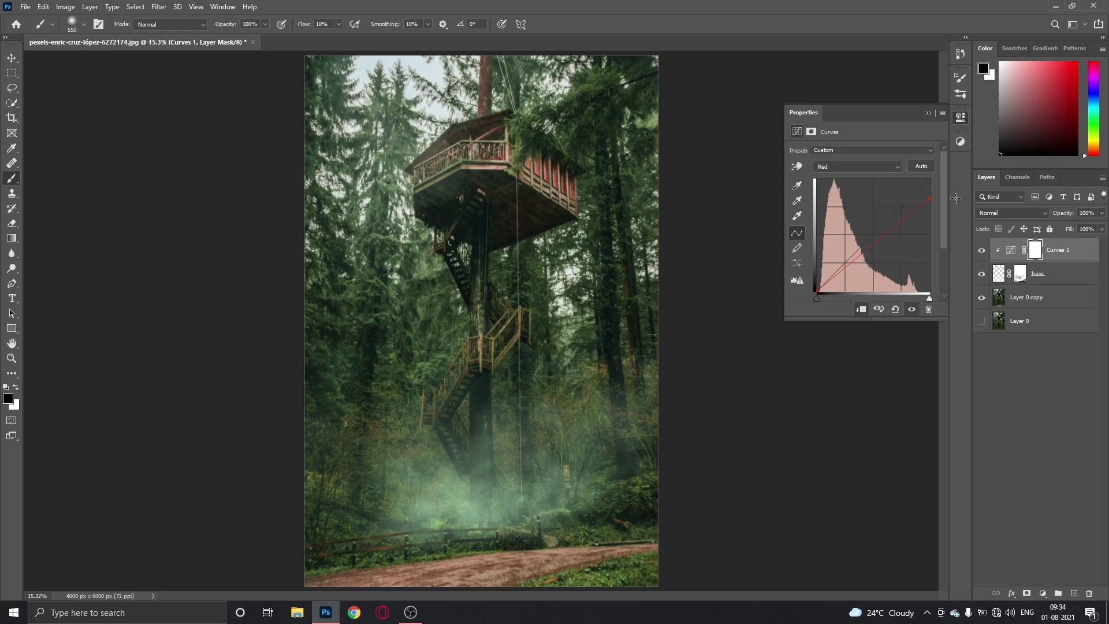
left_click(936, 165)
Set the foreground colour to black and target the haze layer's mask.
key("x")
scroll(547, 375, "down", 2)
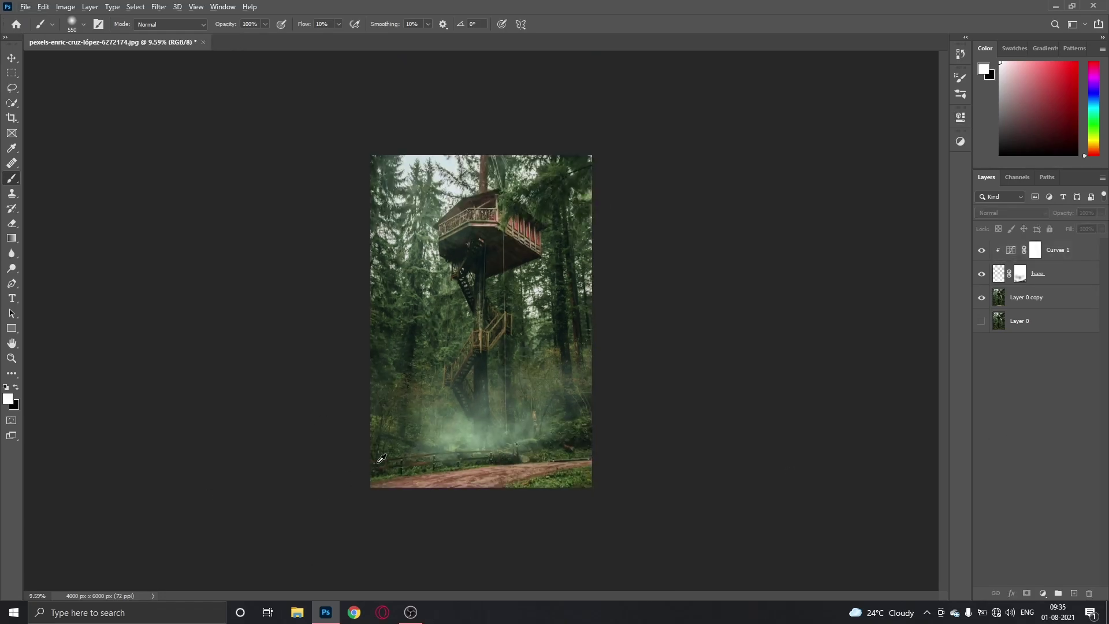
scroll(532, 355, "up", 4)
scroll(532, 356, "up", 4)
key("x")
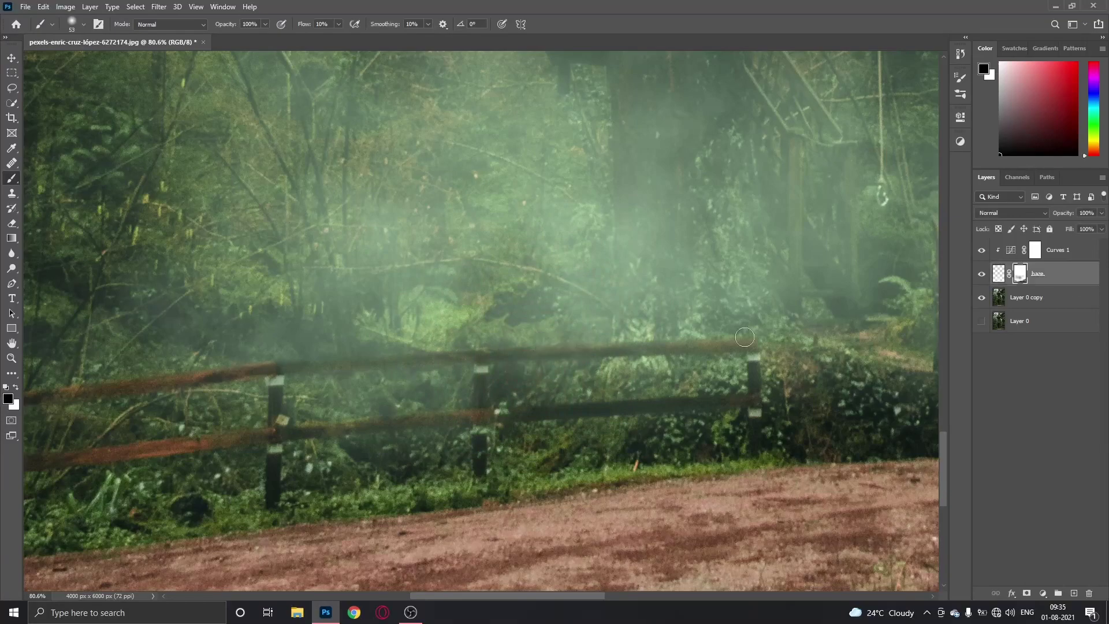
scroll(503, 353, "up", 3)
left_click(167, 370)
Paint black on the mask to hide the green fog along the upper fence rail.
left_click(553, 345, "shift")
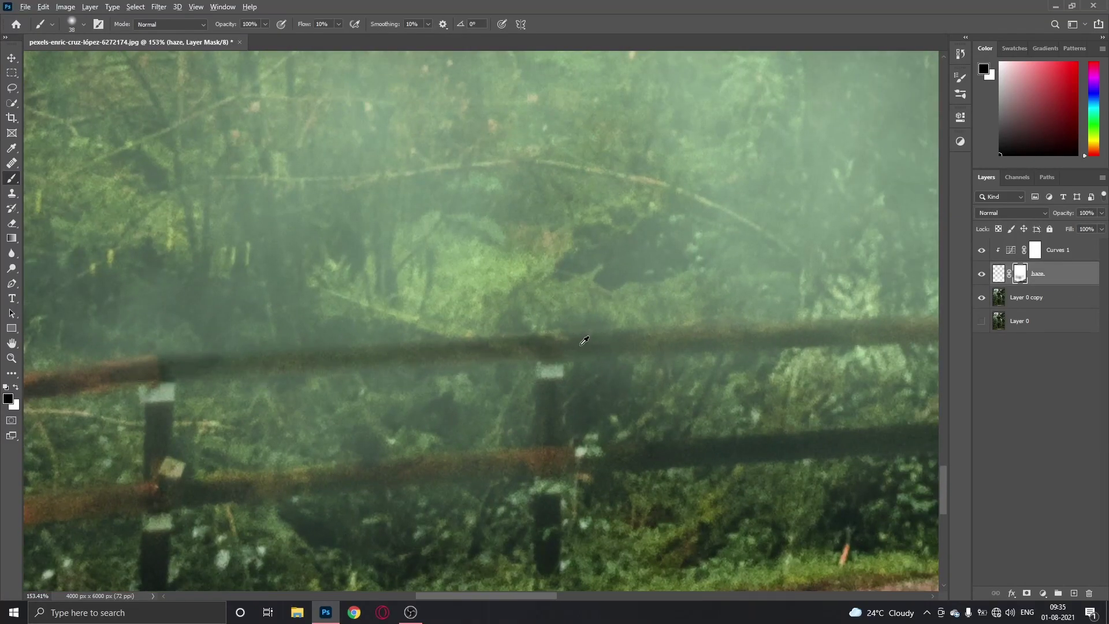
scroll(284, 362, "down", 2)
scroll(294, 362, "right", 4)
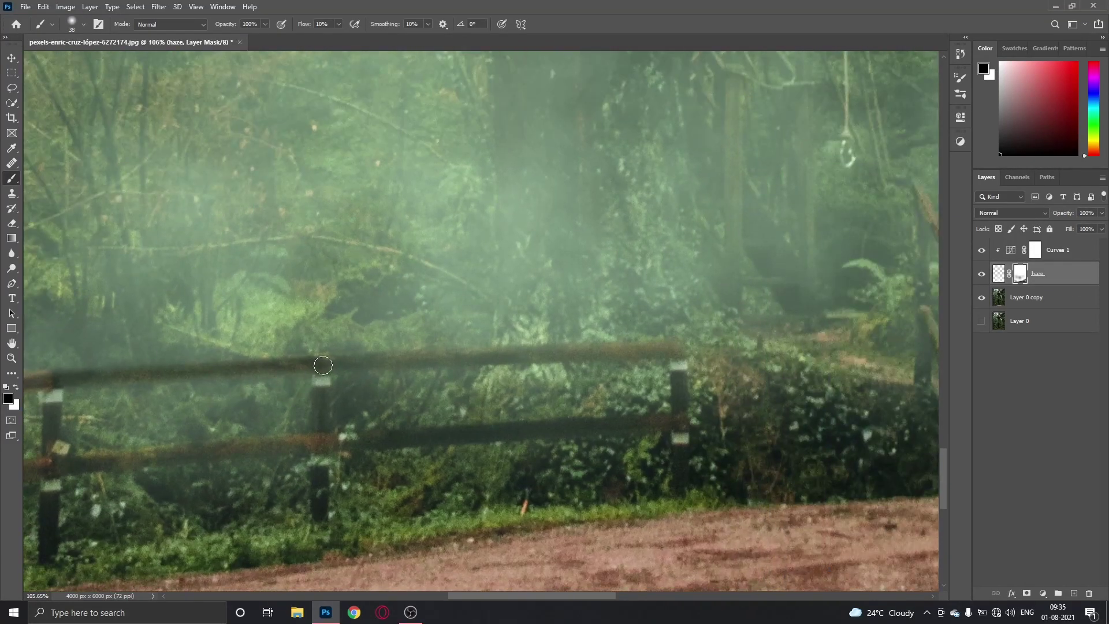
left_click(343, 364, "shift")
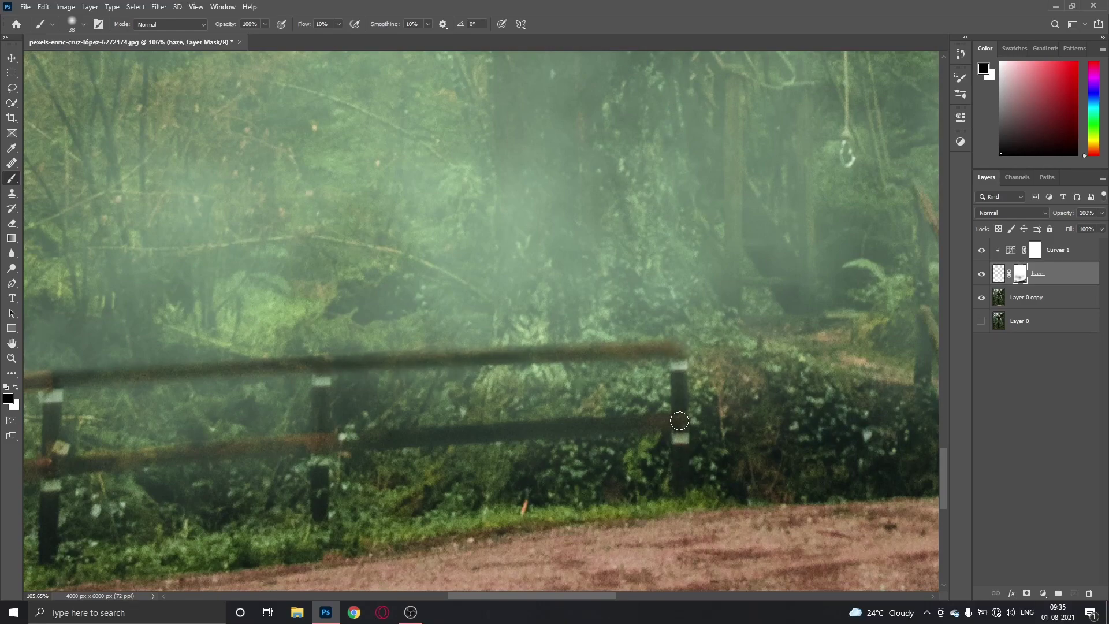
scroll(485, 472, "left", 3)
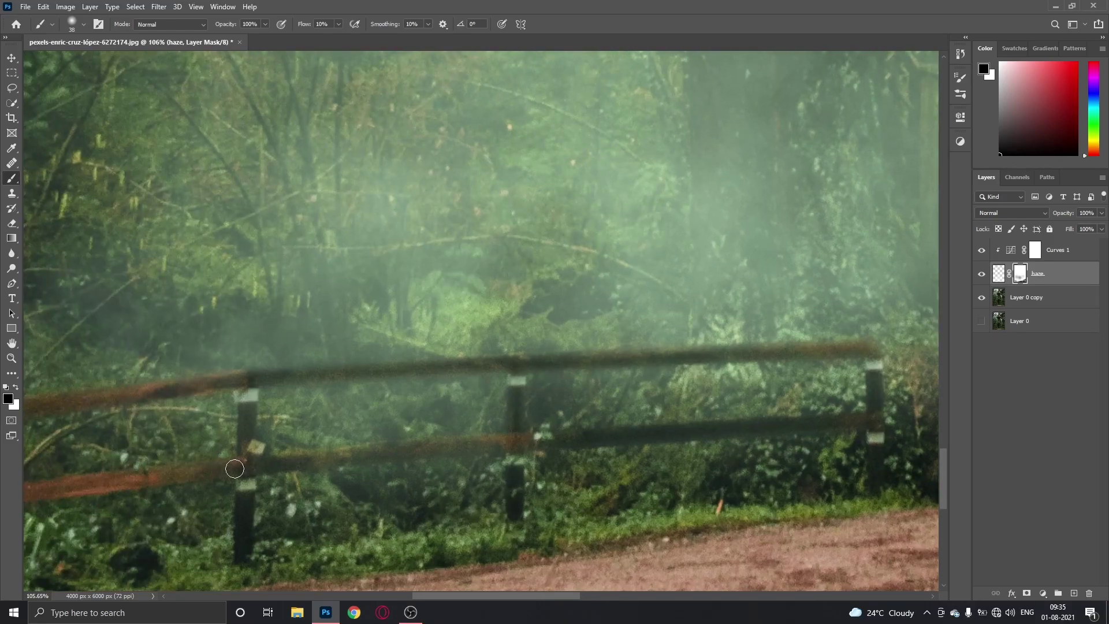
scroll(507, 443, "down", 5)
scroll(496, 381, "up", 5)
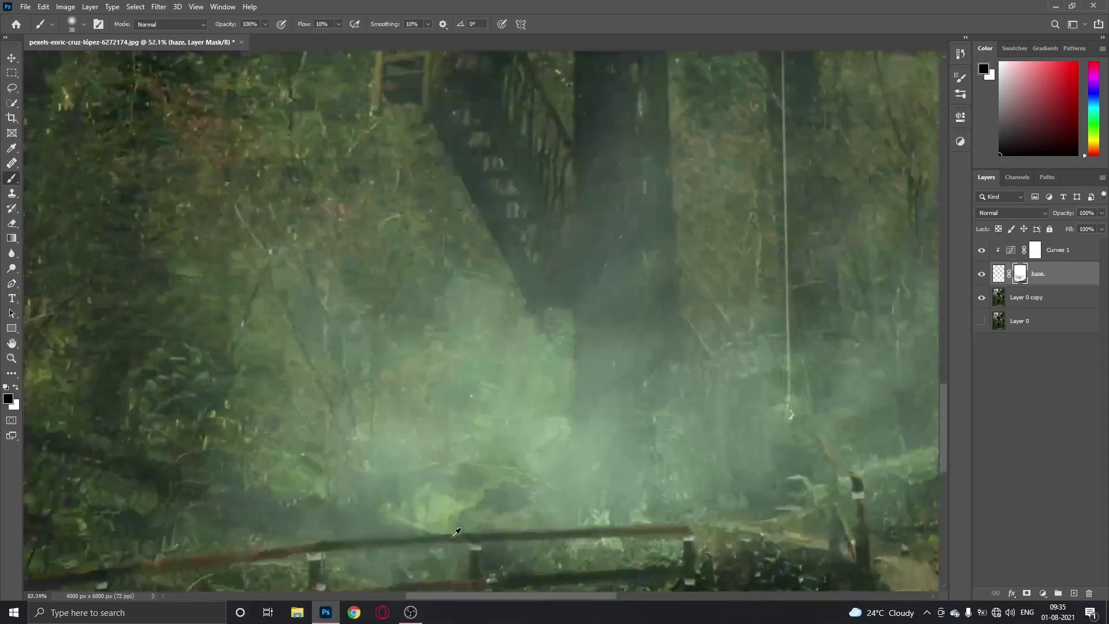
scroll(495, 376, "down", 2)
scroll(403, 372, "down", 2)
scroll(519, 375, "down", 2)
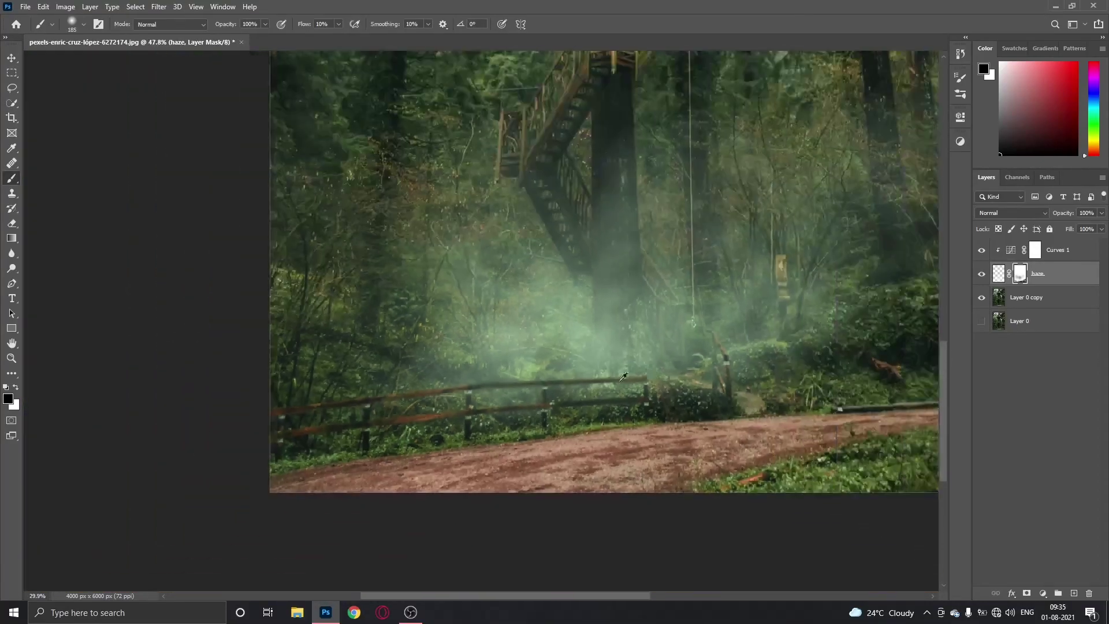
scroll(691, 383, "down", 2)
scroll(411, 499, "up", 2)
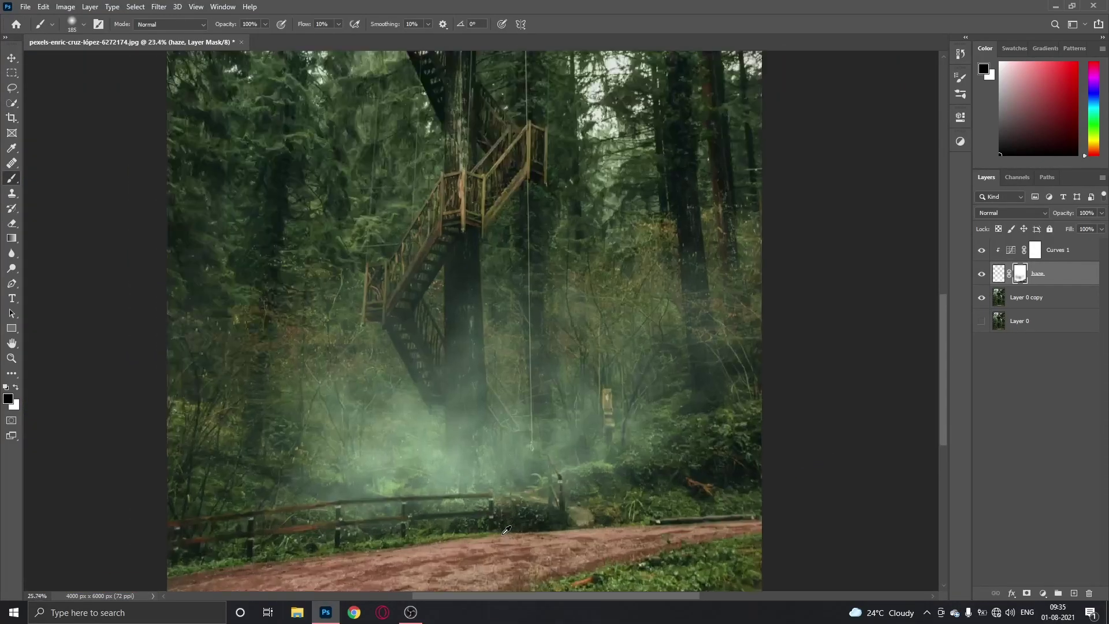
scroll(439, 404, "up", 2)
scroll(529, 391, "down", 2)
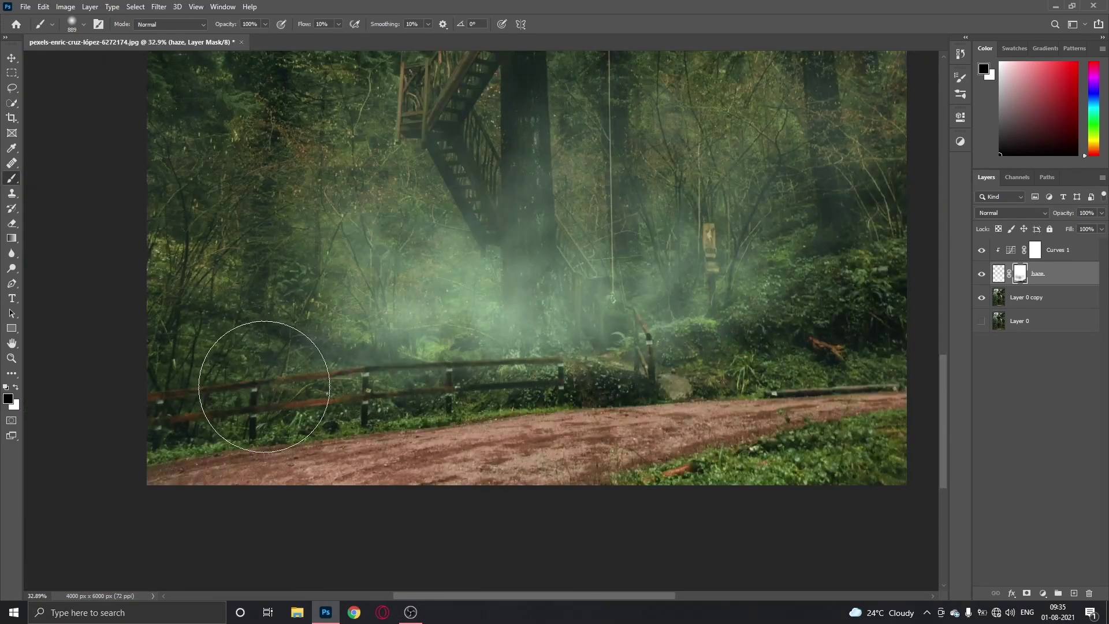
scroll(260, 383, "down", 2)
scroll(636, 451, "down", 1)
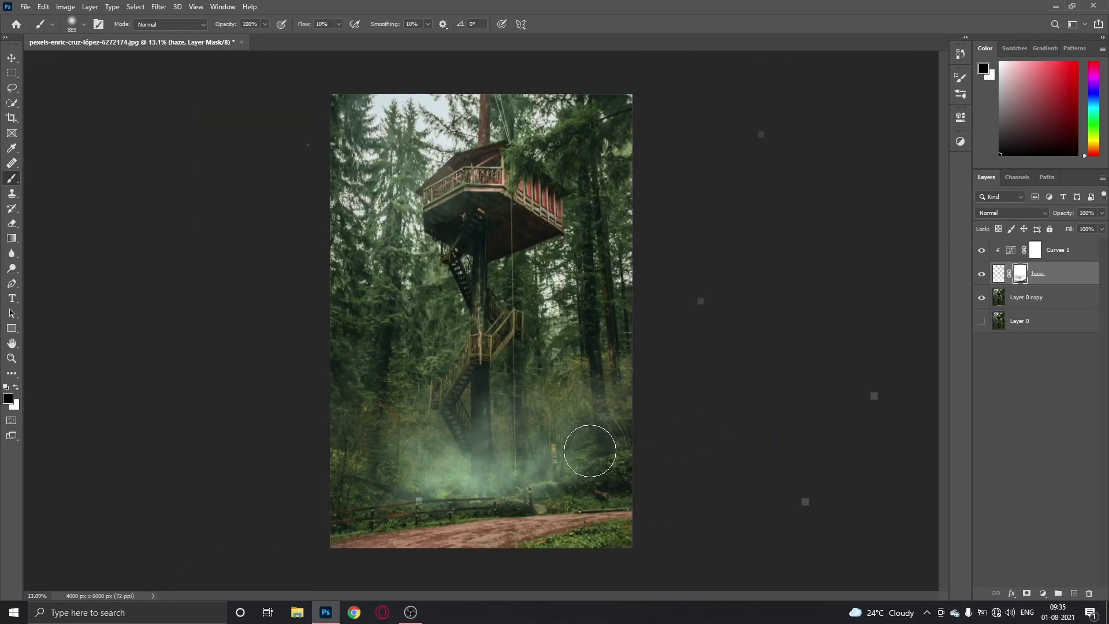